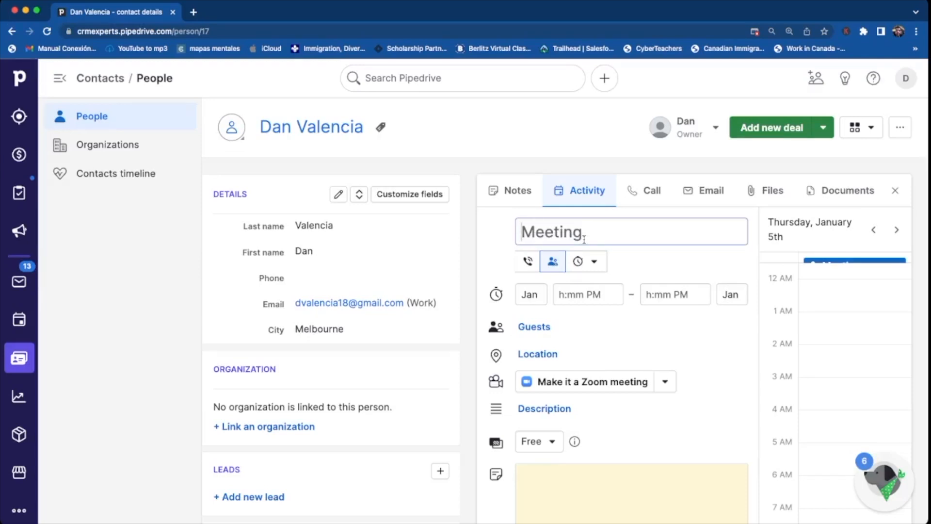
# Step: Title the meeting activity "Meeting about first proposal" and set its date to January 10, 2023
pyautogui.write('Meeting ')
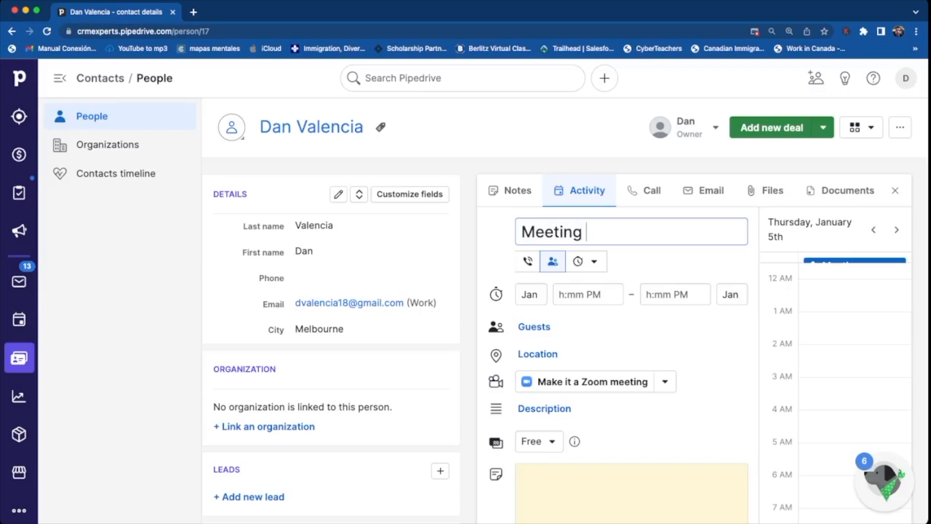
pyautogui.write('about first proposal')
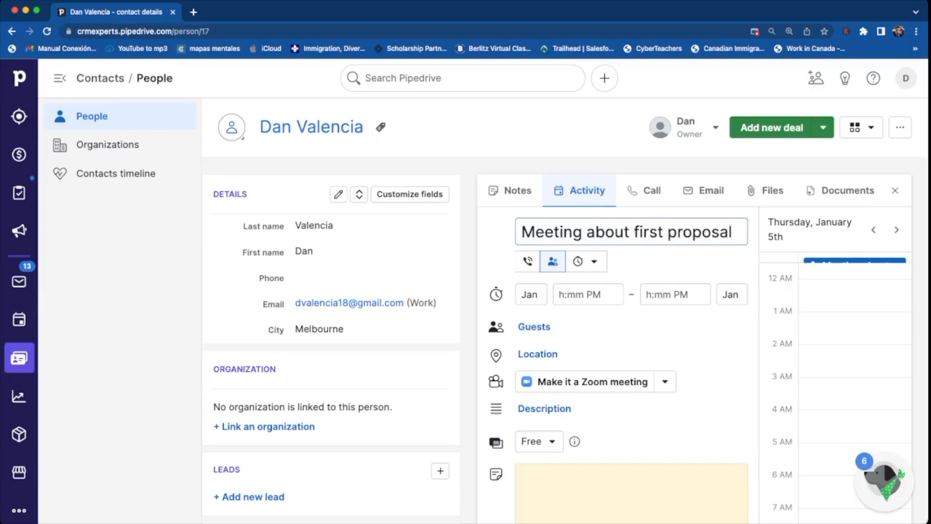
pyautogui.click(531, 293)
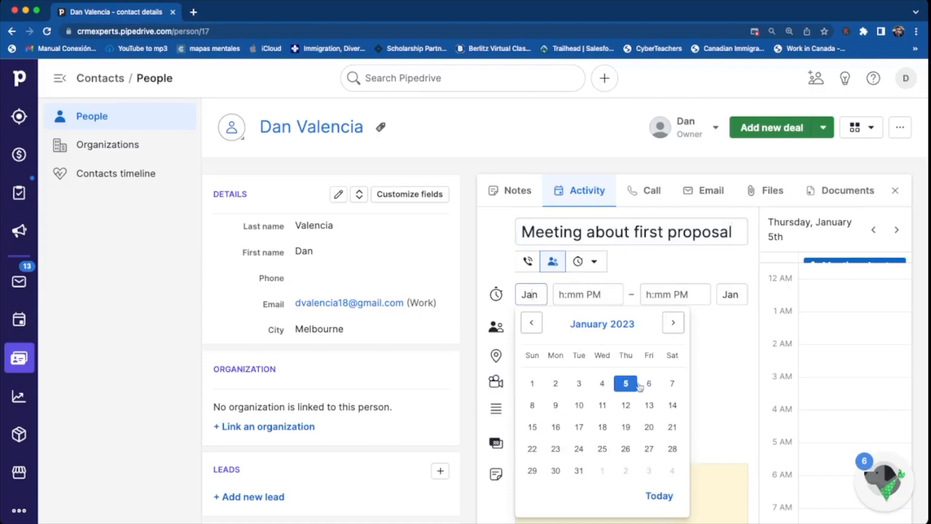
pyautogui.click(579, 406)
# Step: Set the meeting's start time to 2:30 PM and its end time to 3:00 PM
pyautogui.click(587, 294)
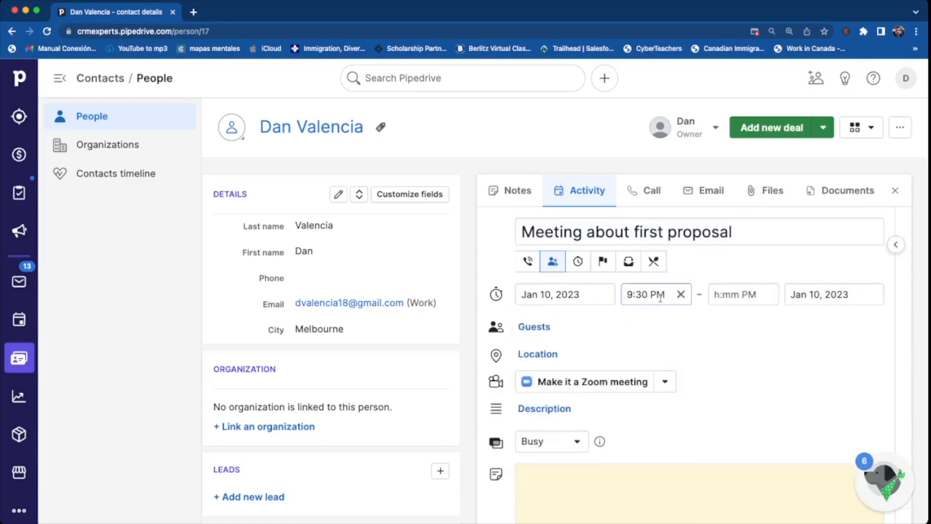
pyautogui.click(661, 295)
pyautogui.scroll(10, 669, 413)
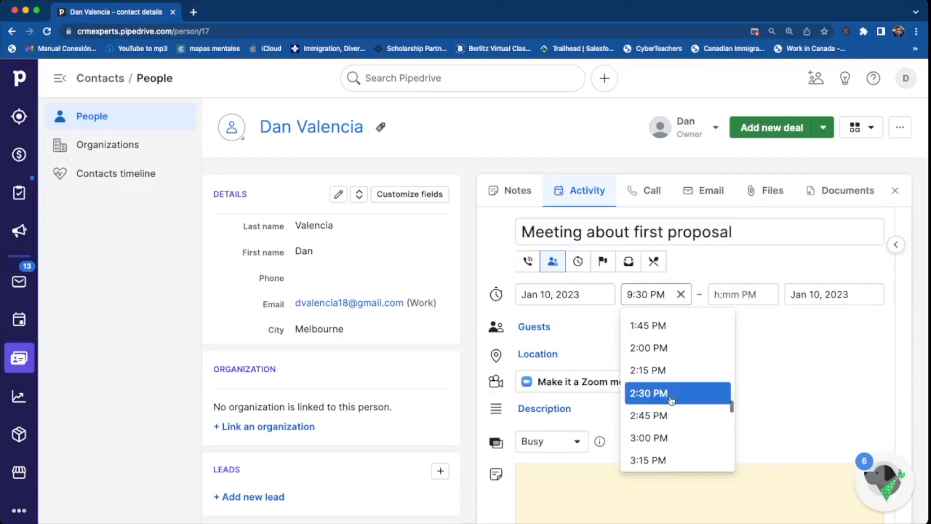
pyautogui.click(671, 396)
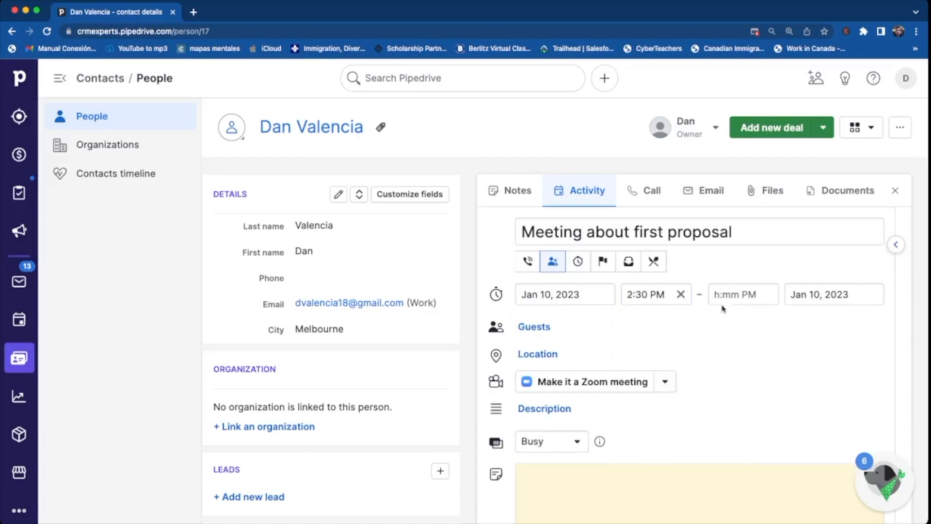
pyautogui.click(733, 295)
pyautogui.scroll(5, 750, 417)
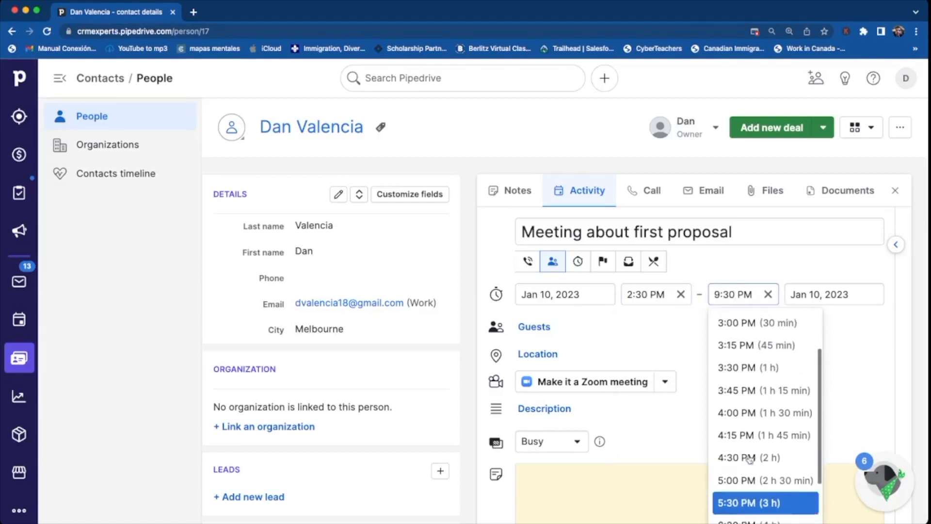
pyautogui.click(754, 335)
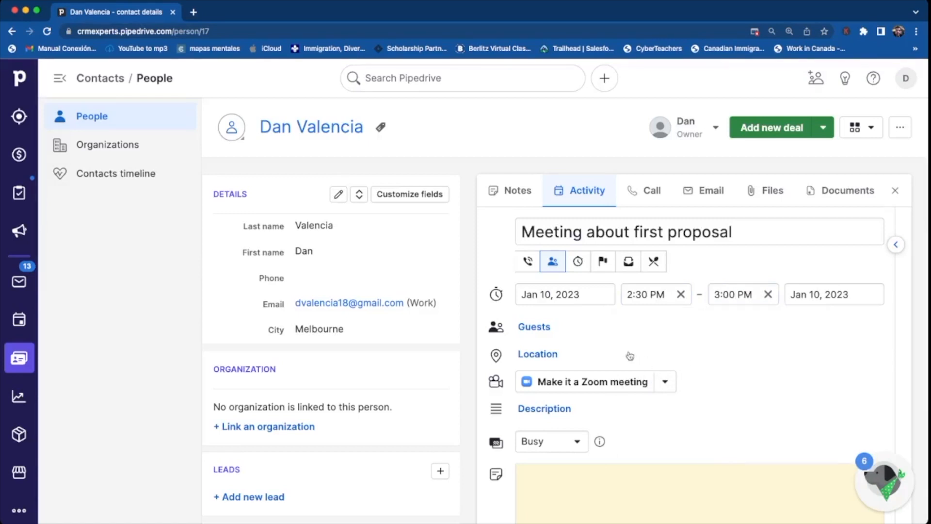
# Step: Invite the recommended linked contact as a guest and make the activity a Zoom meeting
pyautogui.click(548, 330)
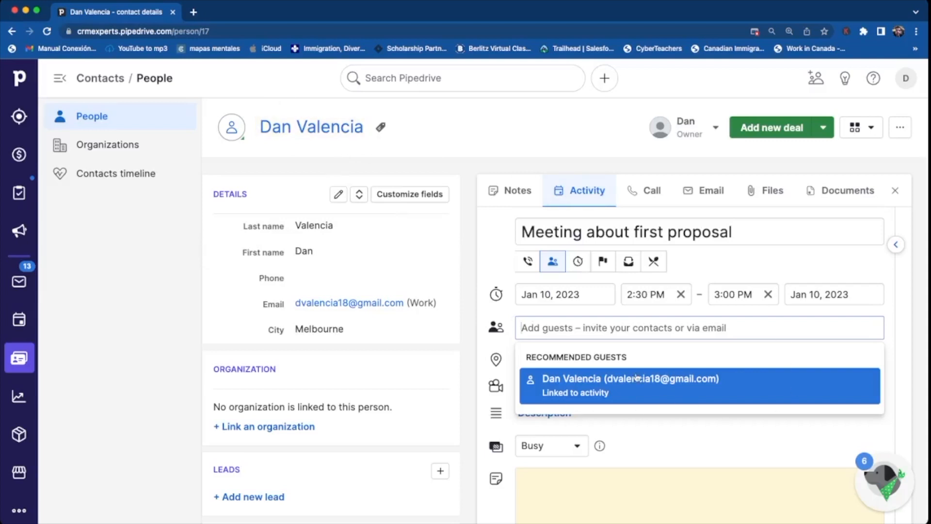
pyautogui.click(591, 401)
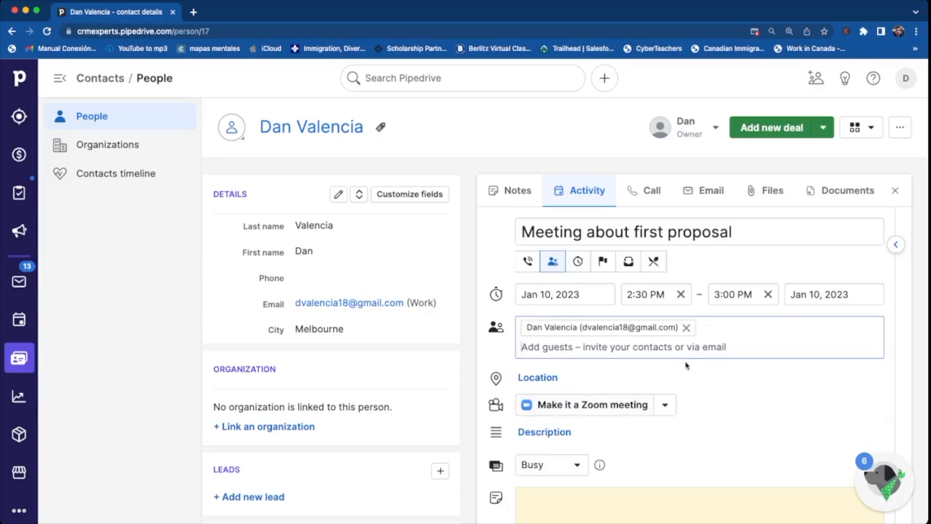
pyautogui.scroll(-3, 656, 401)
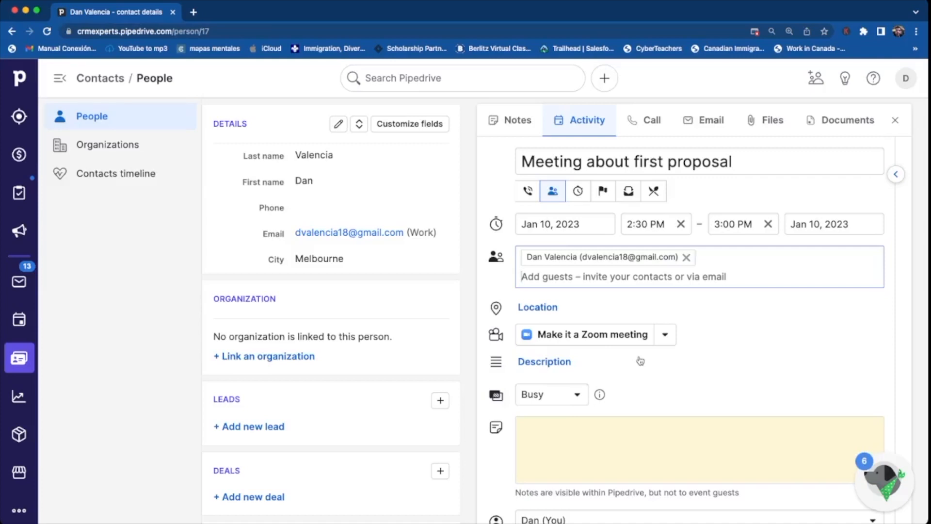
pyautogui.scroll(-2, 623, 371)
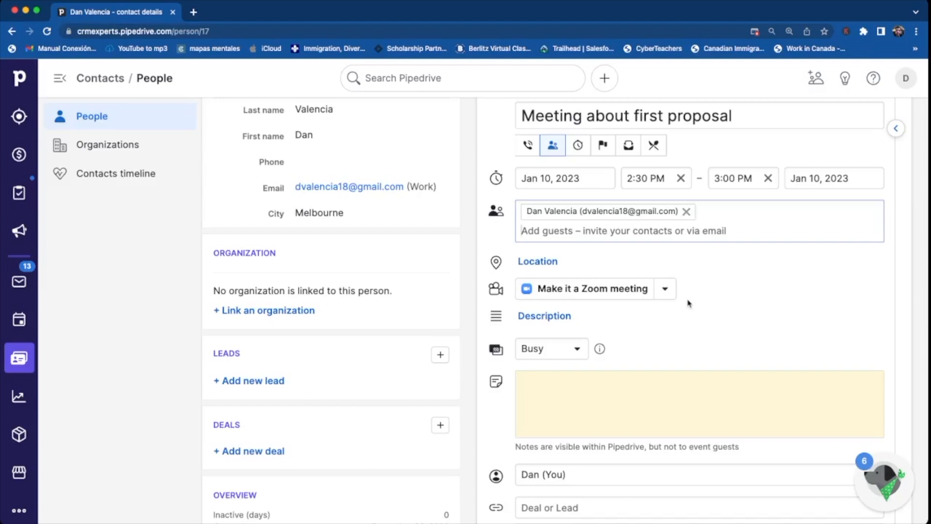
pyautogui.click(616, 286)
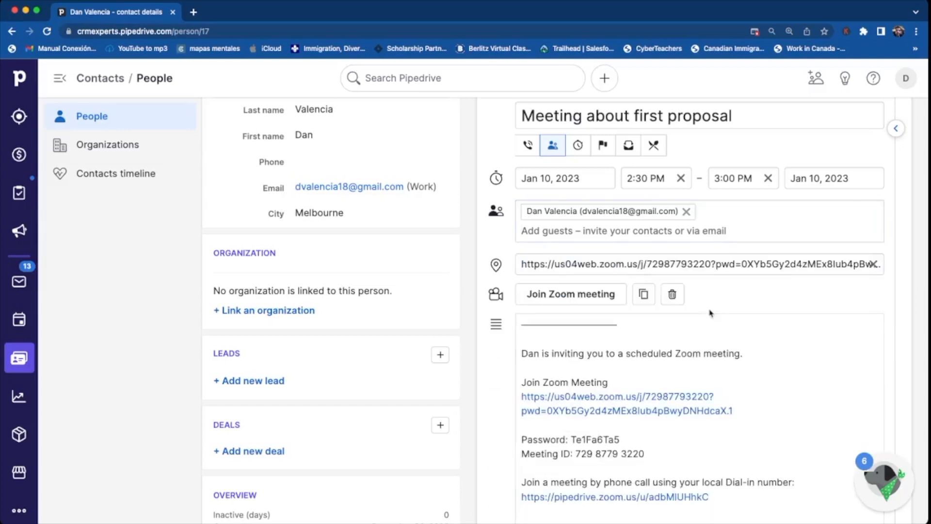
# Step: Add "I will see you then for the meeting. Looking forward to it." below the invitation sentence in the description
pyautogui.scroll(-3, 708, 314)
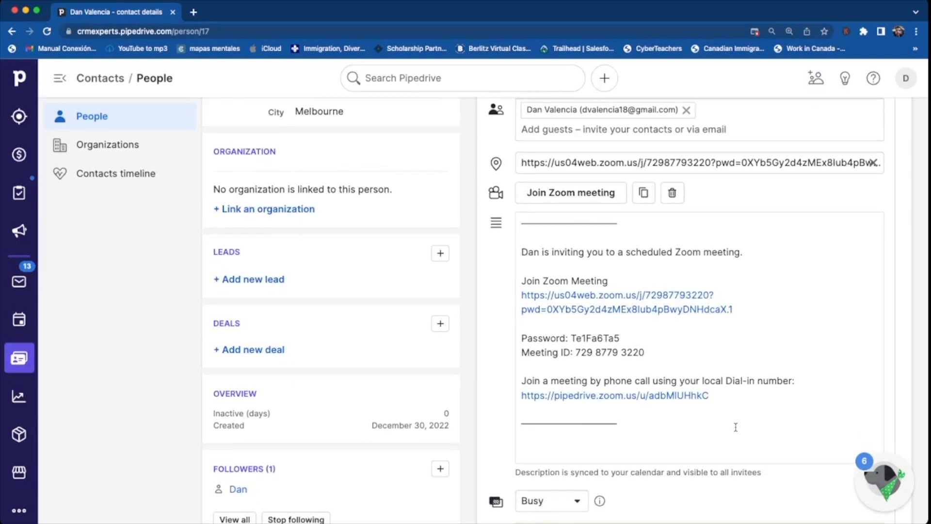
pyautogui.click(766, 248)
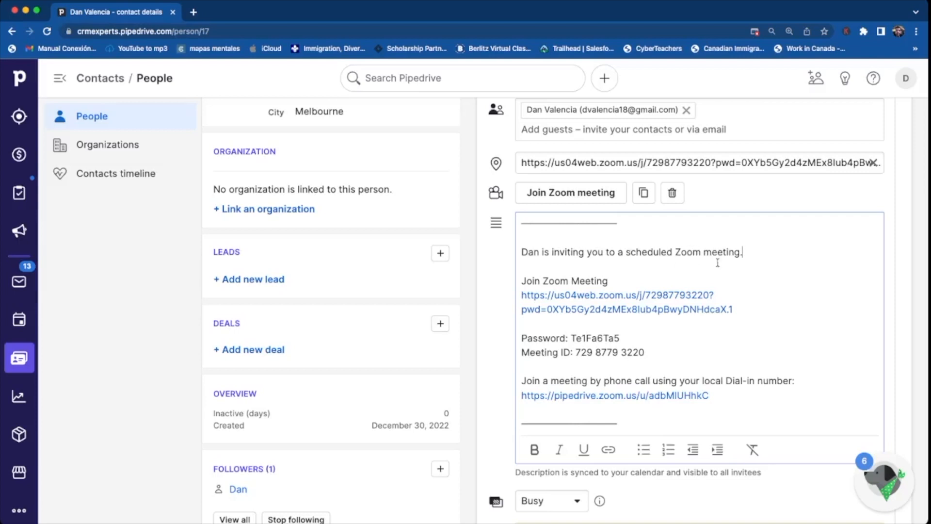
pyautogui.press('Return')
pyautogui.press('Return')
pyautogui.write('I will s')
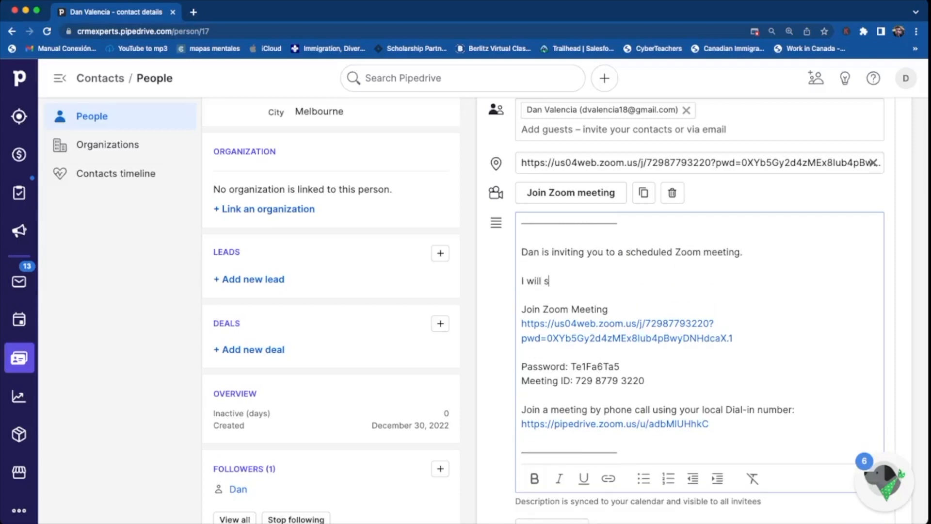
pyautogui.write('ee you then for ')
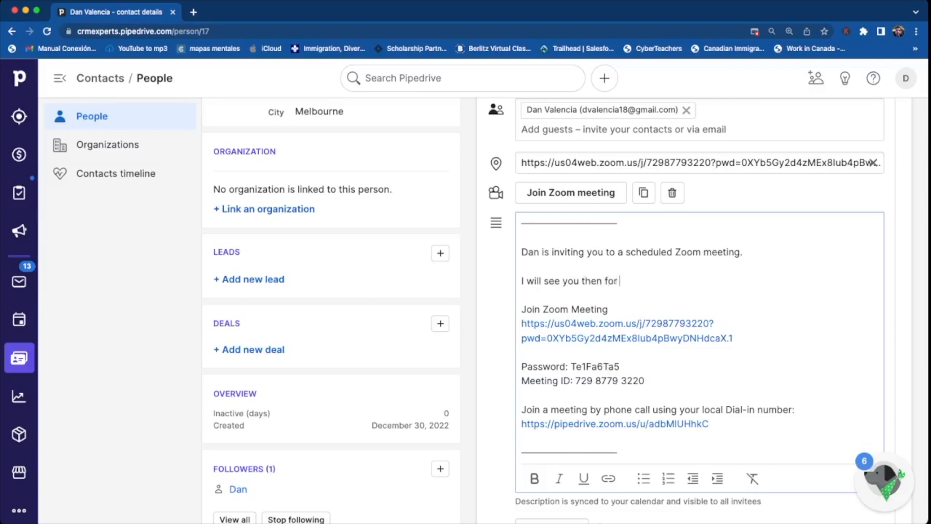
pyautogui.write('the meeting. Looking fow')
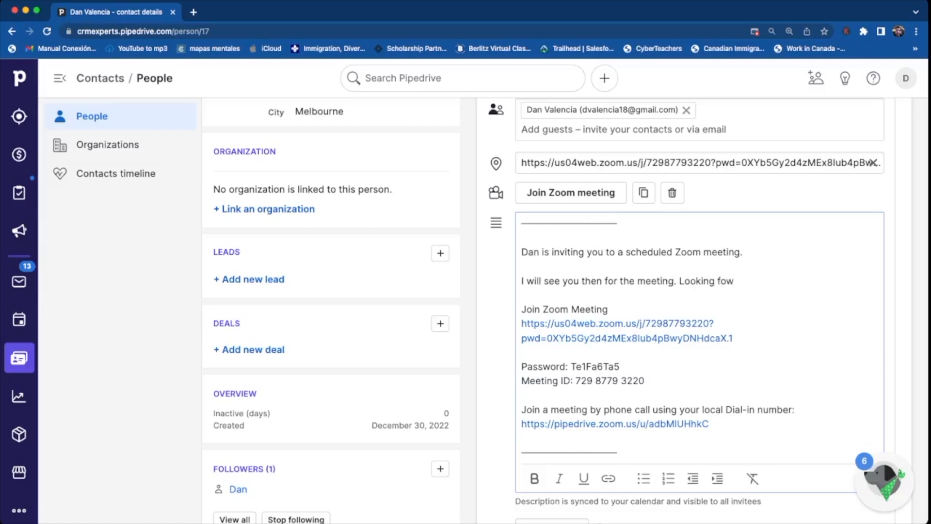
pyautogui.press('BackSpace')
pyautogui.write('rward to it.')
# Step: Write the internal note "need to prepare proposal to deliver on the meeting" for the activity, keeping the availability at Busy
pyautogui.scroll(-3, 765, 293)
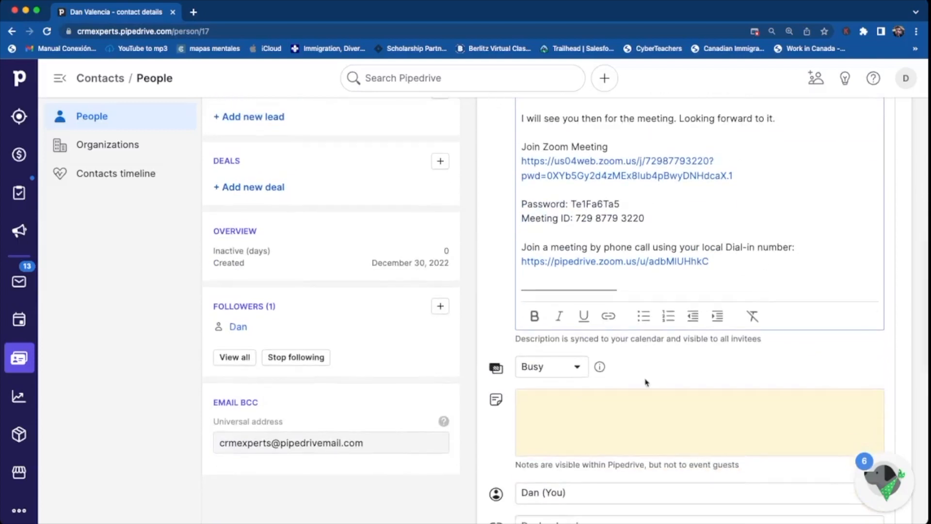
pyautogui.click(569, 375)
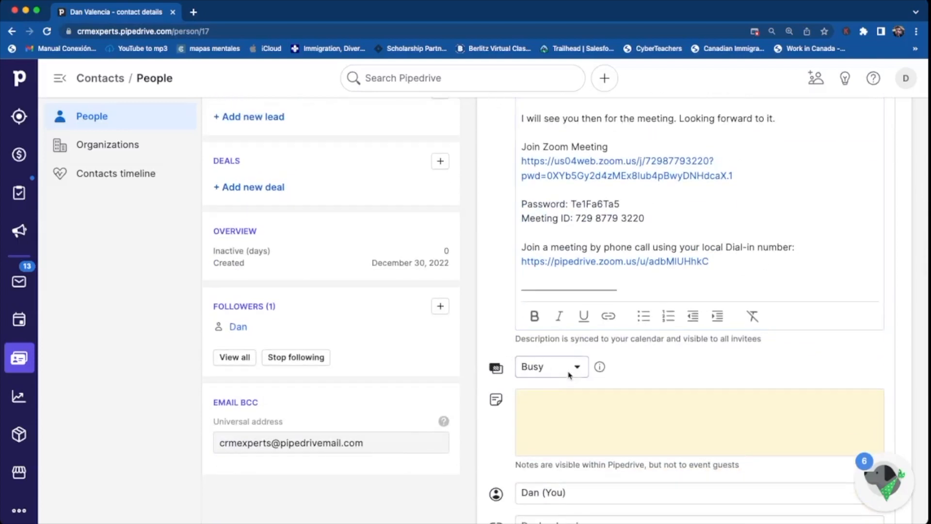
pyautogui.click(639, 370)
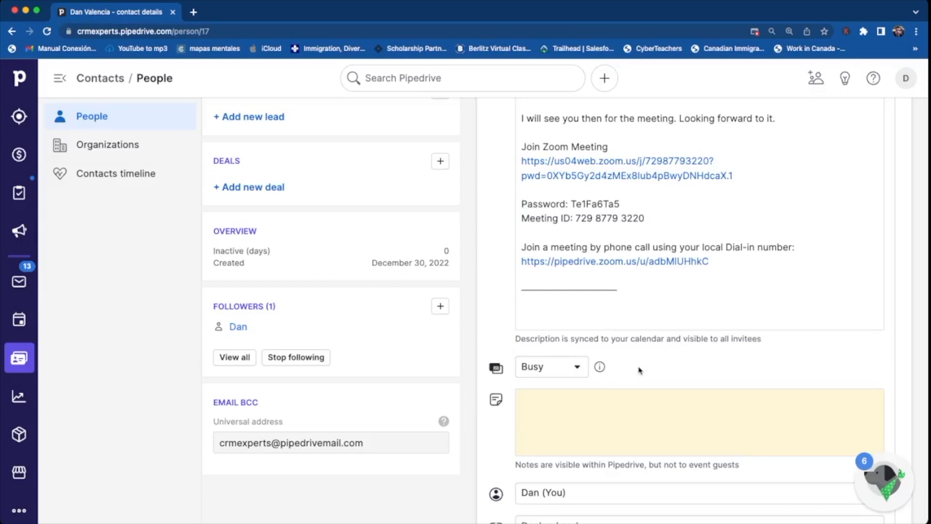
pyautogui.scroll(-2, 638, 370)
pyautogui.click(598, 354)
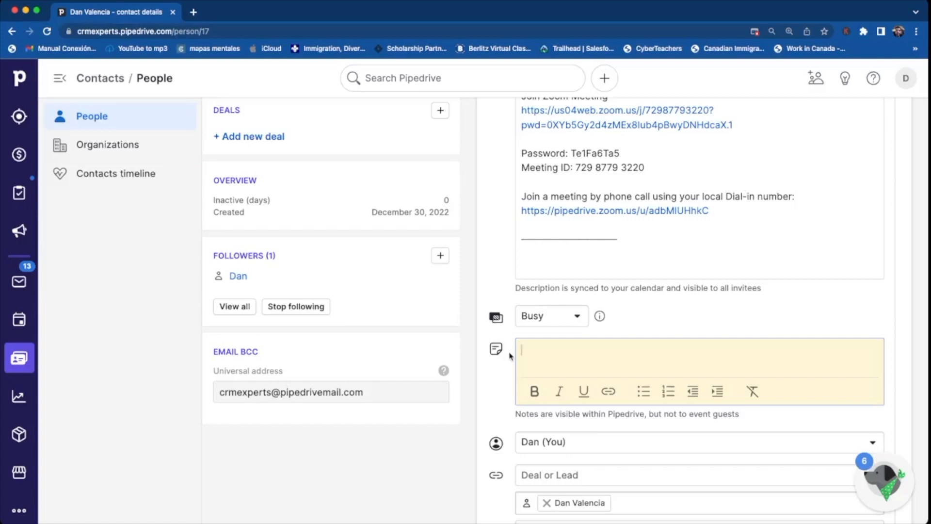
pyautogui.write('need to prepare proposal to d')
pyautogui.press('BackSpace')
pyautogui.write('deliver')
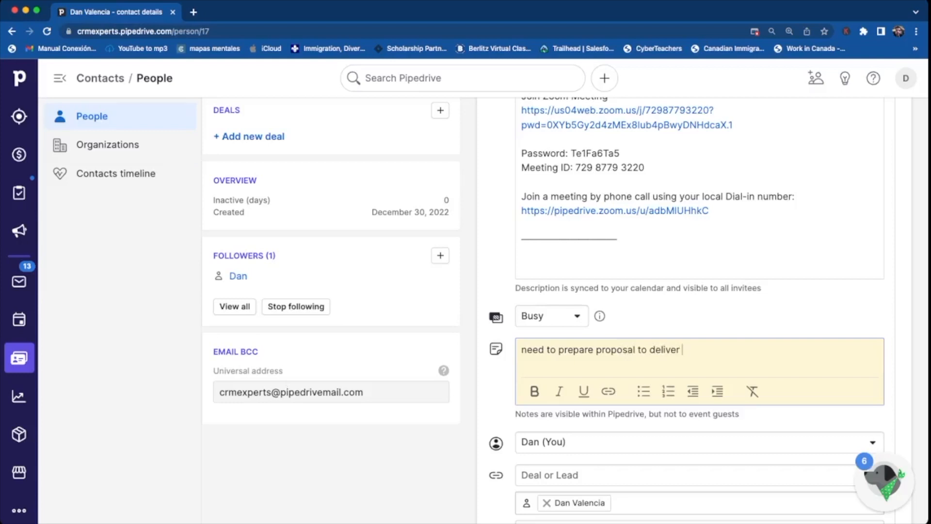
pyautogui.write(' on the meeting')
# Step: Save the activity, send the invites, and check the meeting entry among the contact's planned activities
pyautogui.scroll(-3, 500, 340)
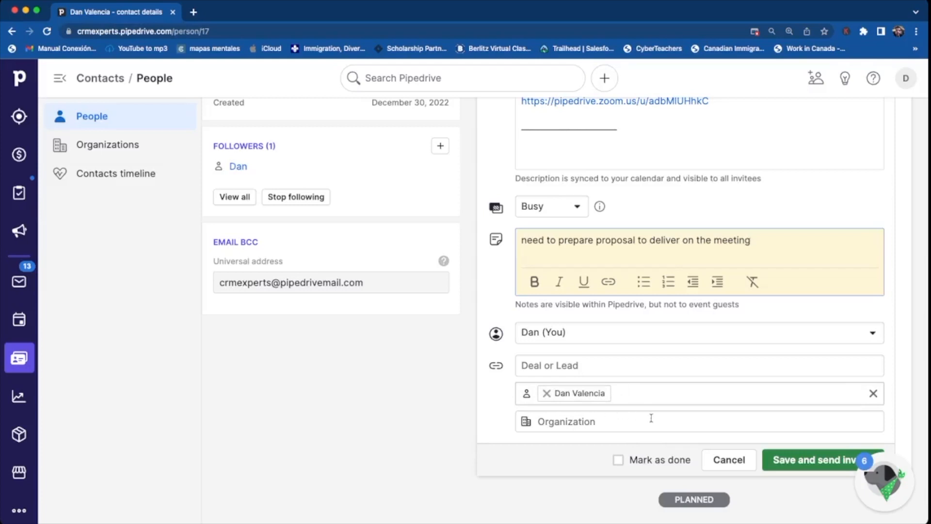
pyautogui.scroll(-2, 651, 418)
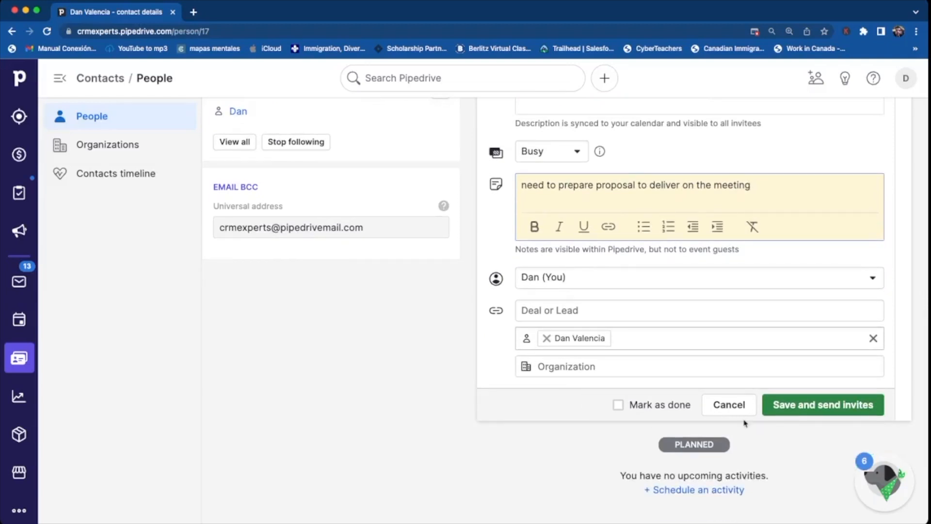
pyautogui.click(802, 415)
pyautogui.scroll(3, 802, 417)
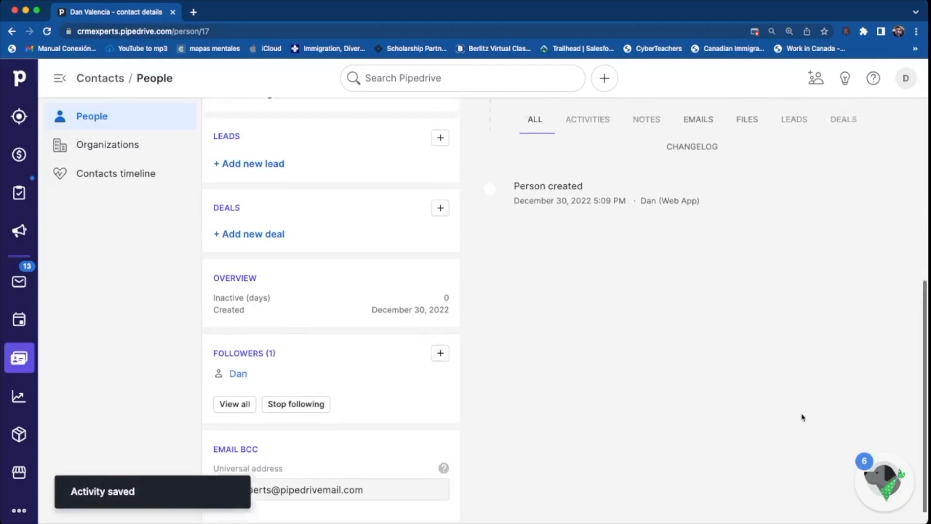
pyautogui.scroll(3, 801, 416)
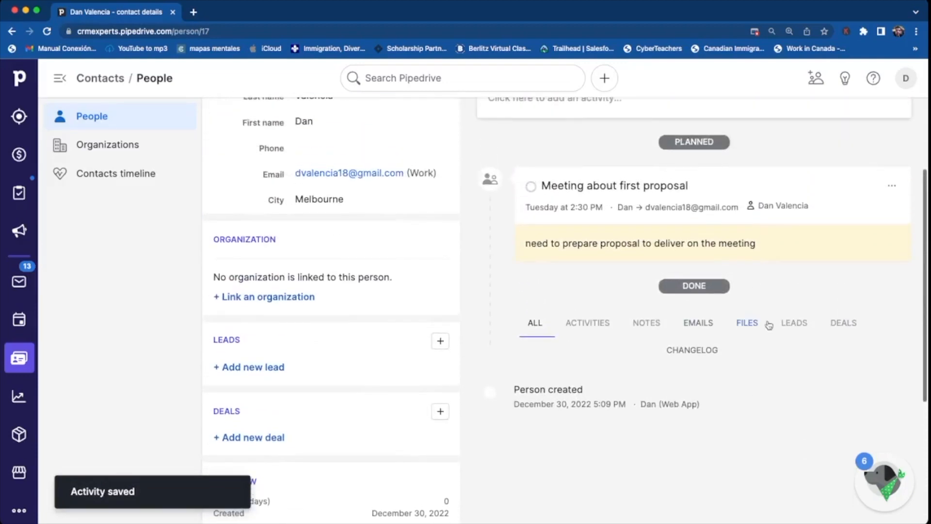
pyautogui.scroll(2, 769, 325)
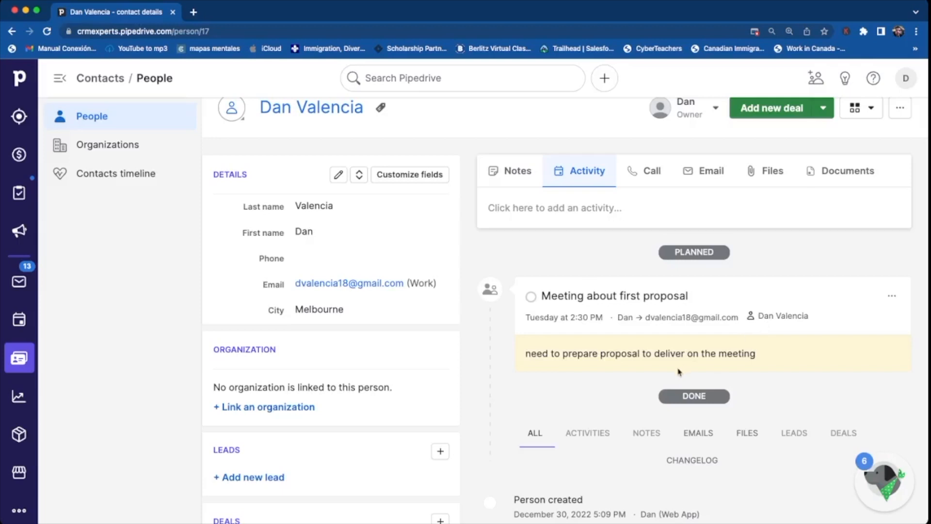
# Step: Switch to Gmail and review the received meeting invitation's time, location, guests and description
pyautogui.press('super+Tab')
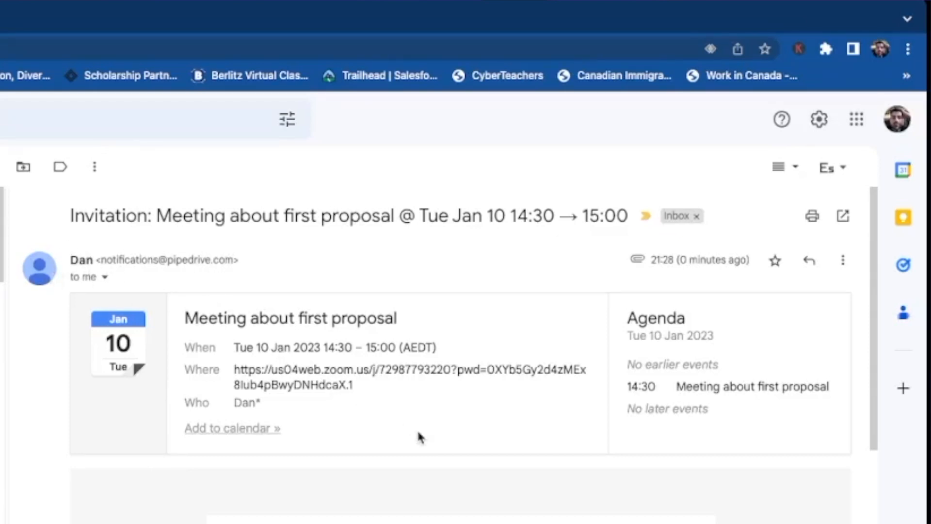
pyautogui.scroll(-2, 420, 436)
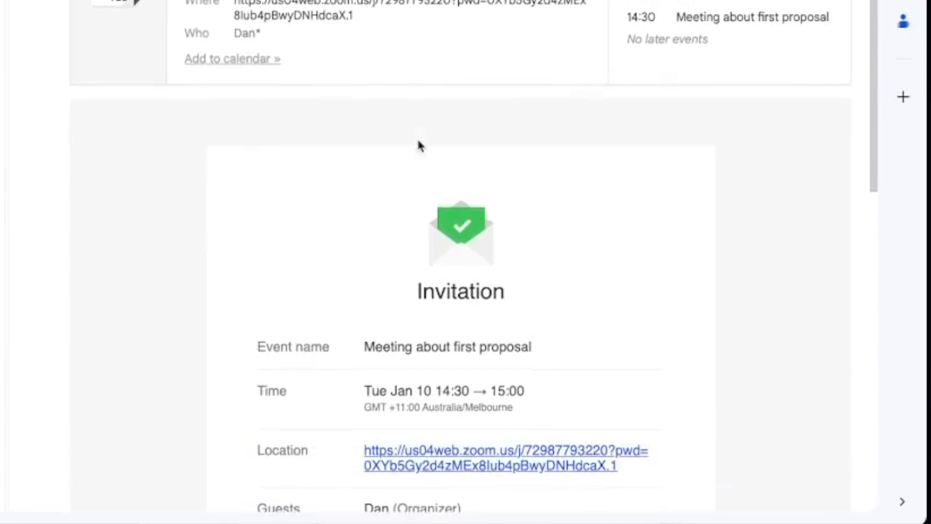
pyautogui.scroll(2, 419, 142)
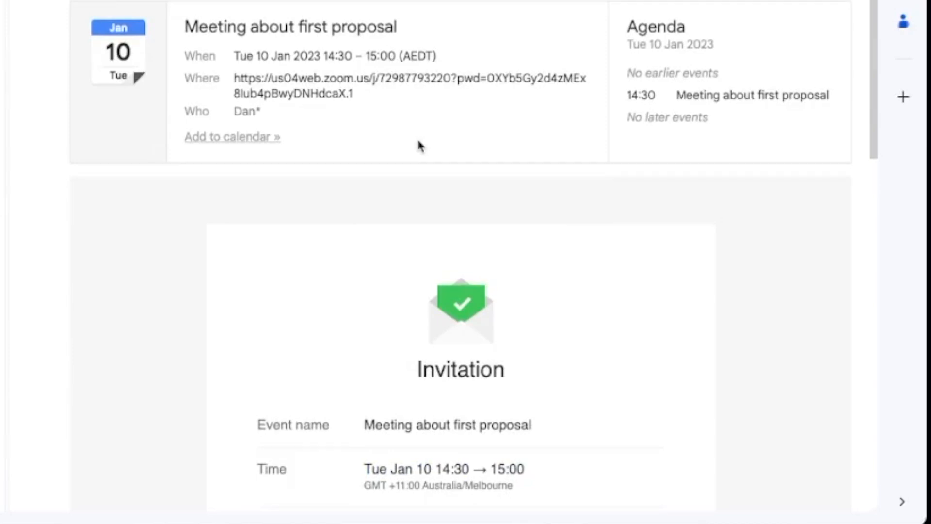
pyautogui.scroll(-8, 419, 146)
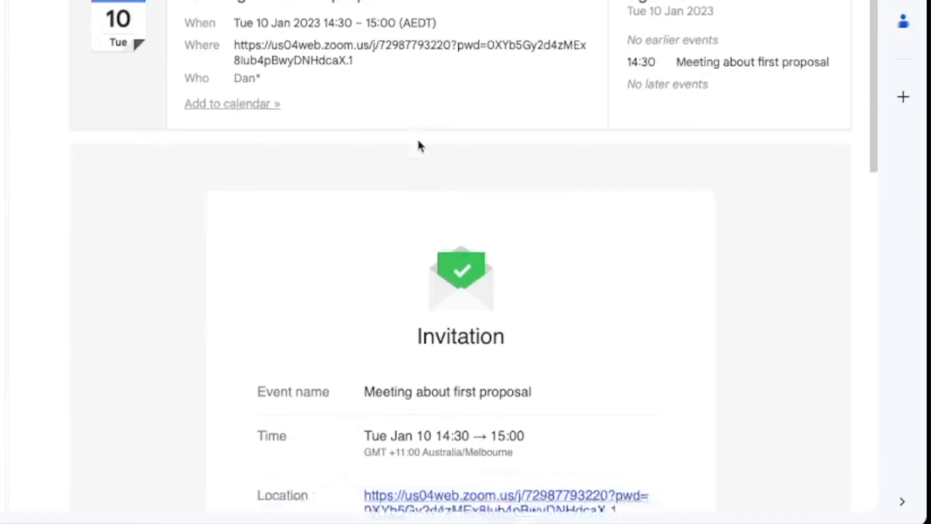
pyautogui.scroll(-3, 420, 145)
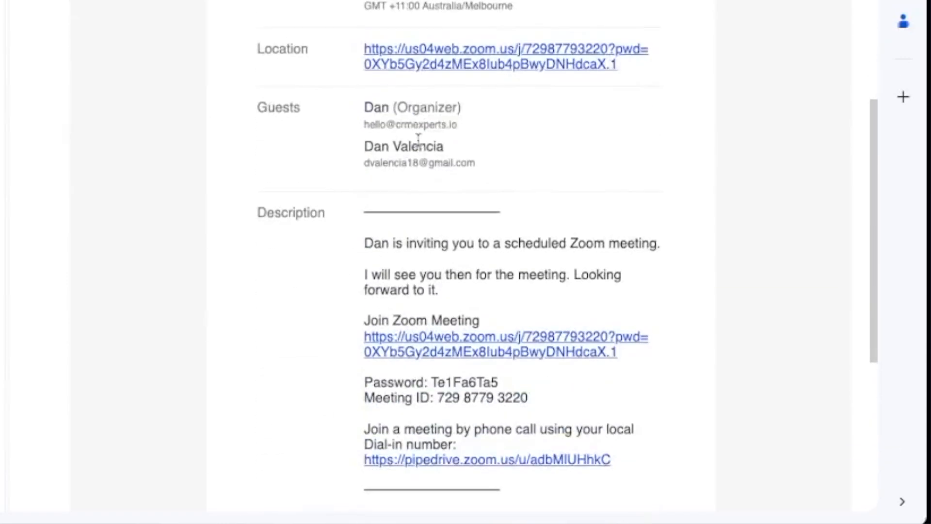
pyautogui.scroll(-2, 418, 140)
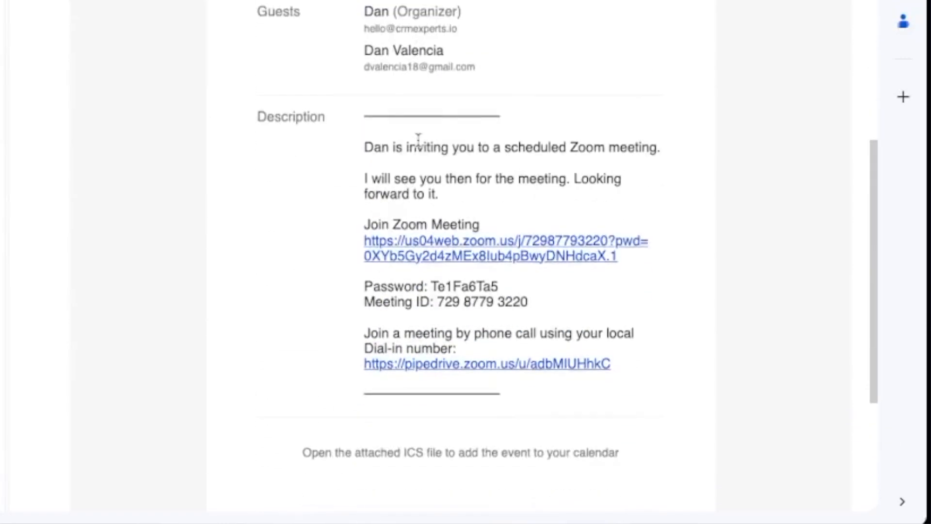
pyautogui.scroll(-3, 418, 138)
pyautogui.scroll(14, 419, 141)
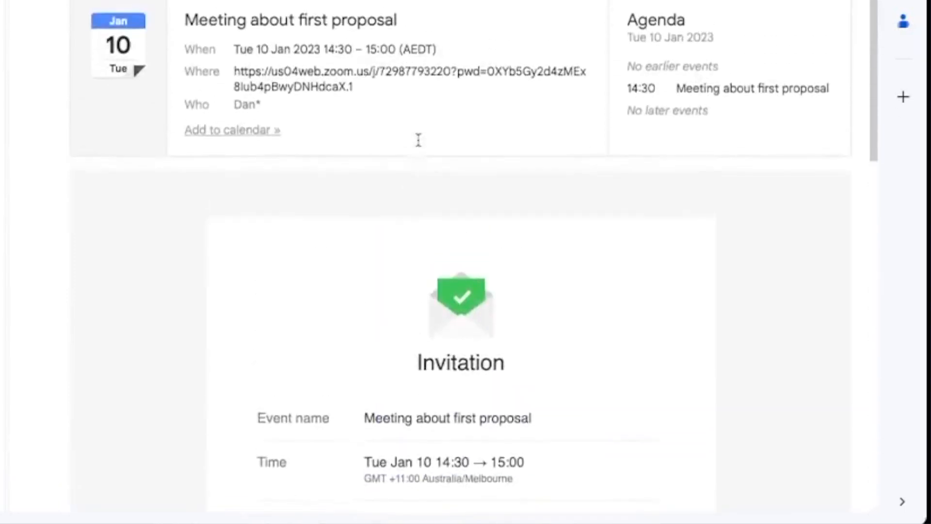
# Step: Finish reading the invitation email, close Gmail and return to the contact's record in Pipedrive
pyautogui.scroll(-1, 420, 145)
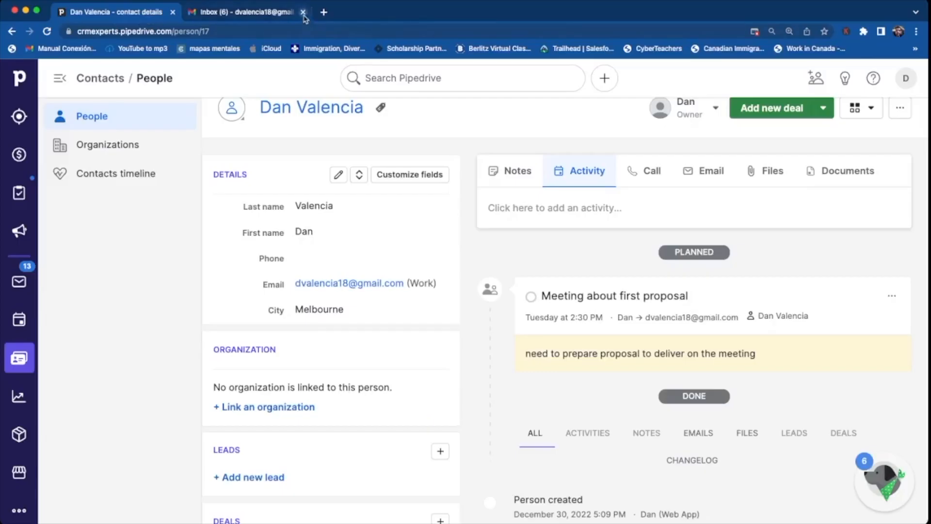
pyautogui.click(296, 11)
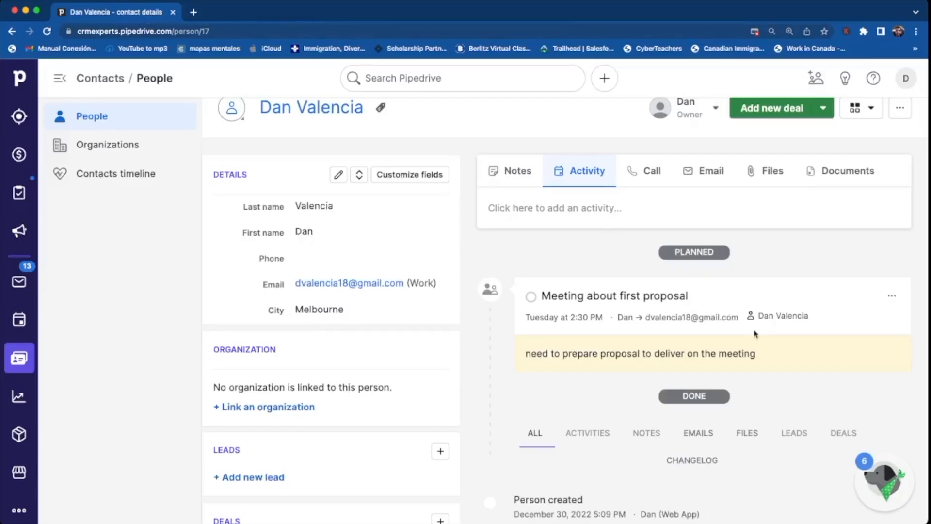
pyautogui.scroll(1, 754, 333)
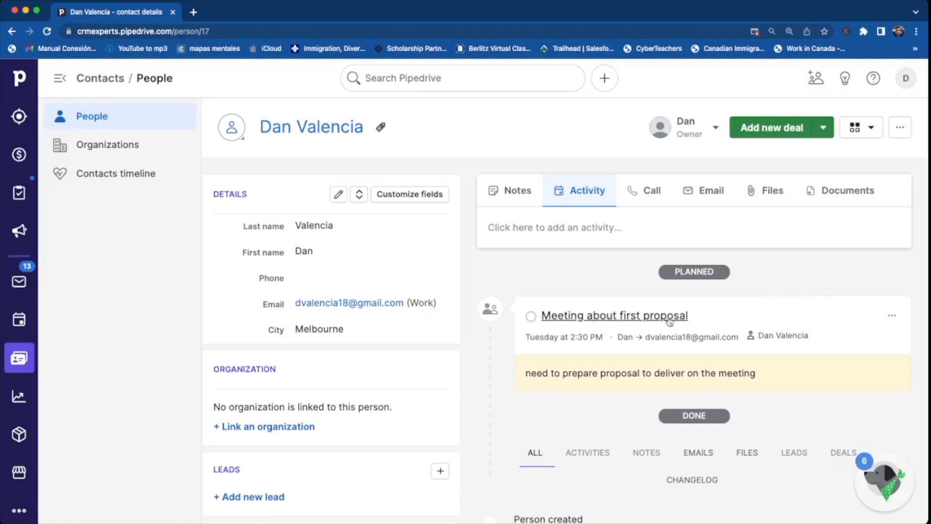
# Step: View the meeting in the activities list and examine the details and history of its linked contact person
pyautogui.click(19, 319)
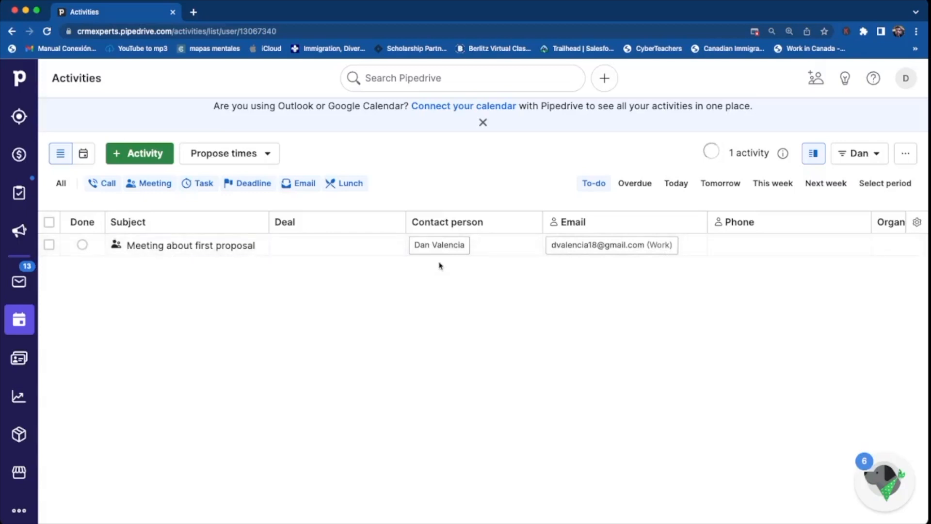
pyautogui.click(443, 246)
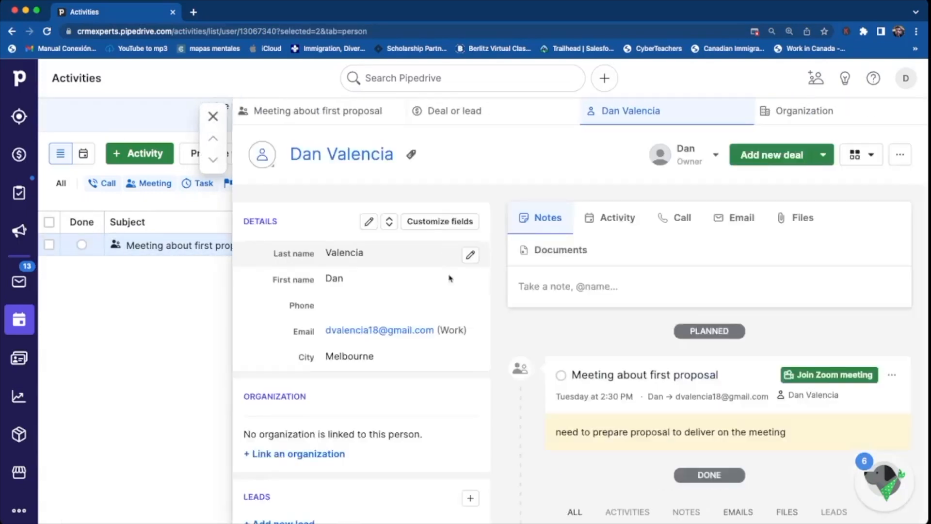
pyautogui.scroll(-5, 638, 347)
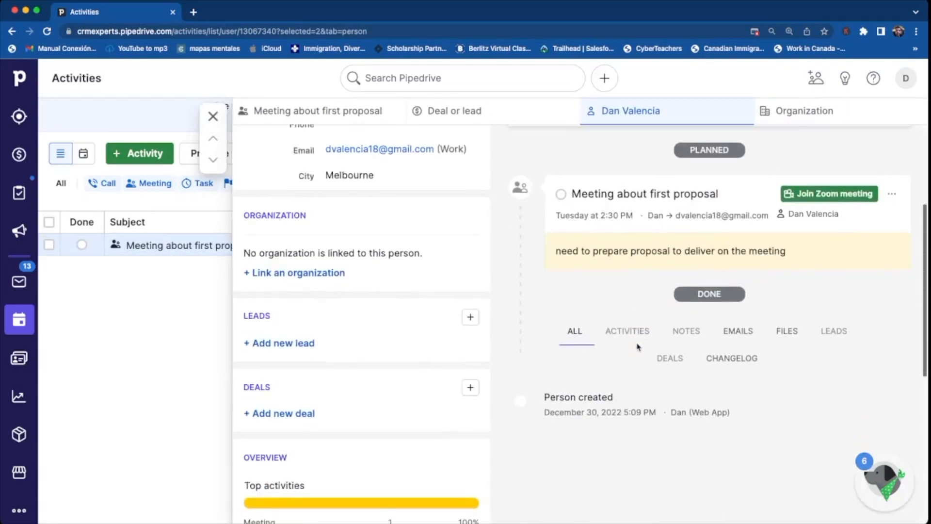
pyautogui.scroll(-2, 638, 347)
pyautogui.scroll(6, 638, 347)
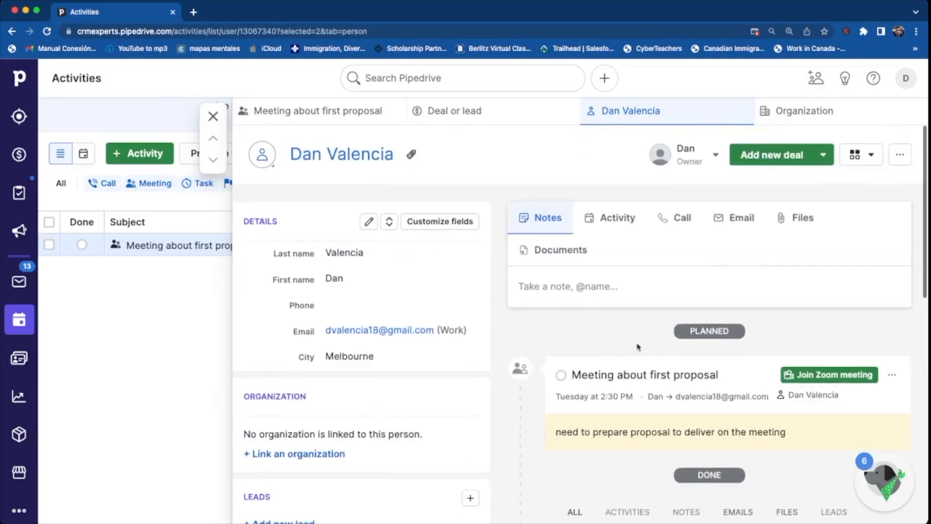
# Step: Reopen the contact's record from the People list and view the available actions for the planned meeting
pyautogui.click(19, 358)
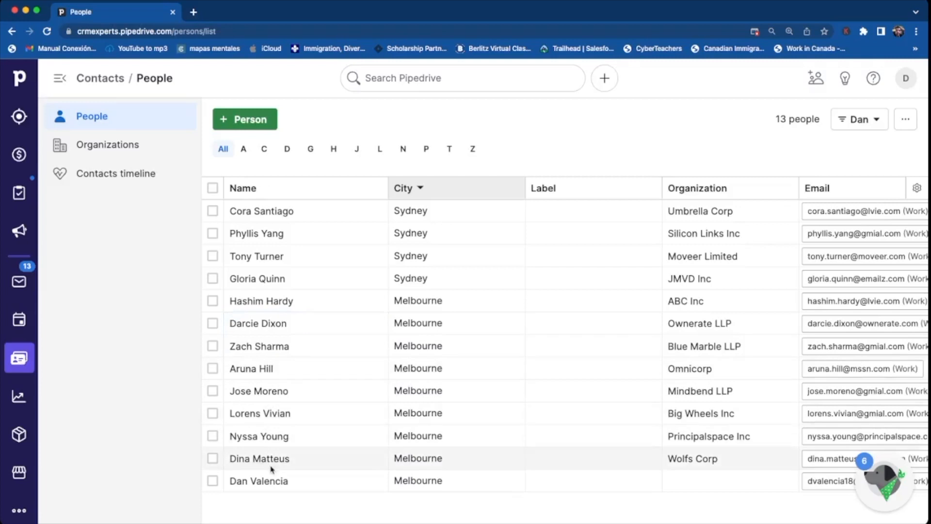
pyautogui.click(256, 481)
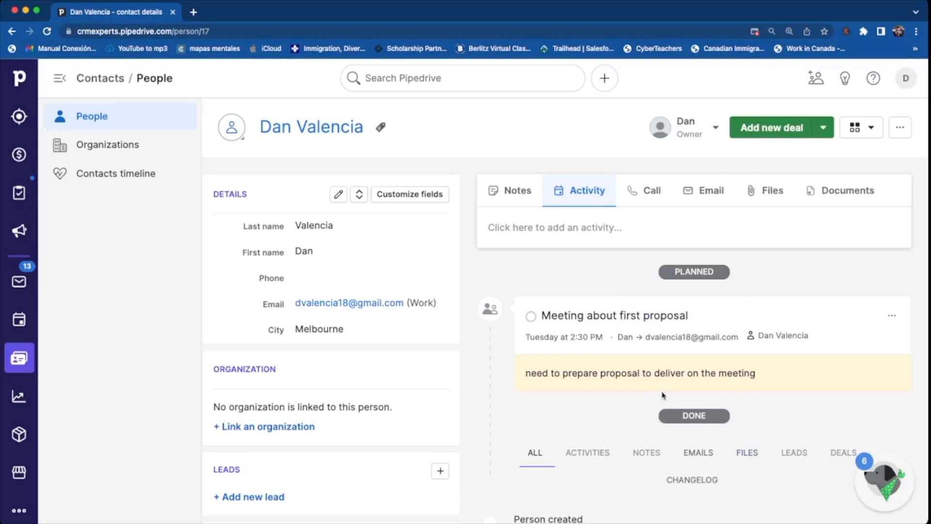
pyautogui.click(892, 316)
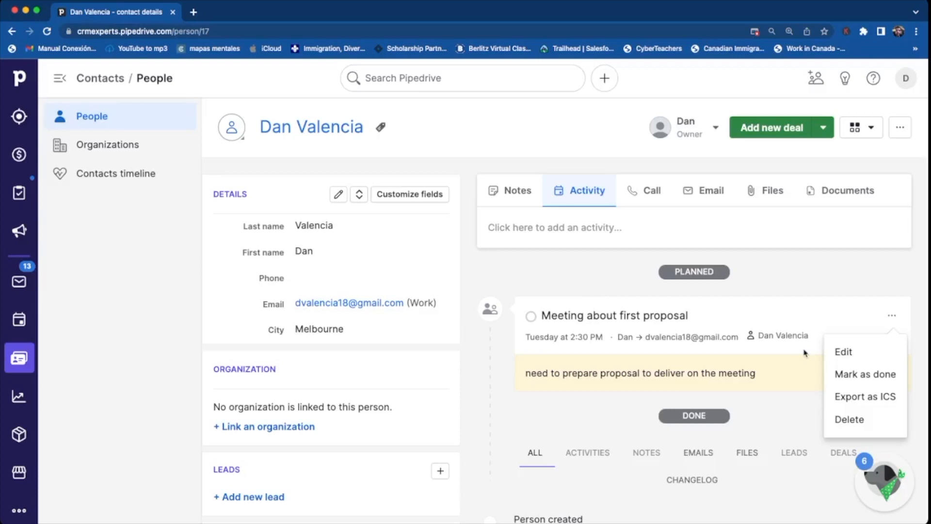
pyautogui.click(848, 290)
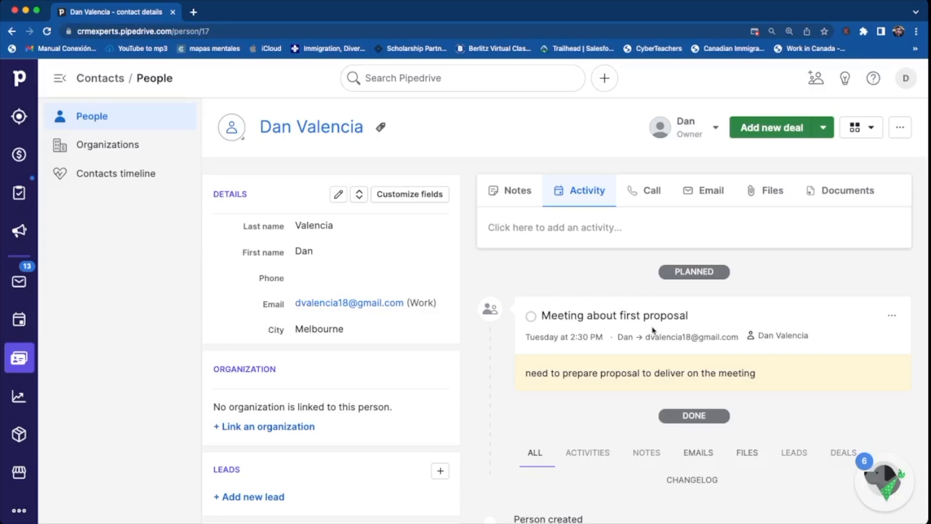
# Step: Mark "Meeting about first proposal" as done without scheduling a follow-up activity
pyautogui.click(531, 317)
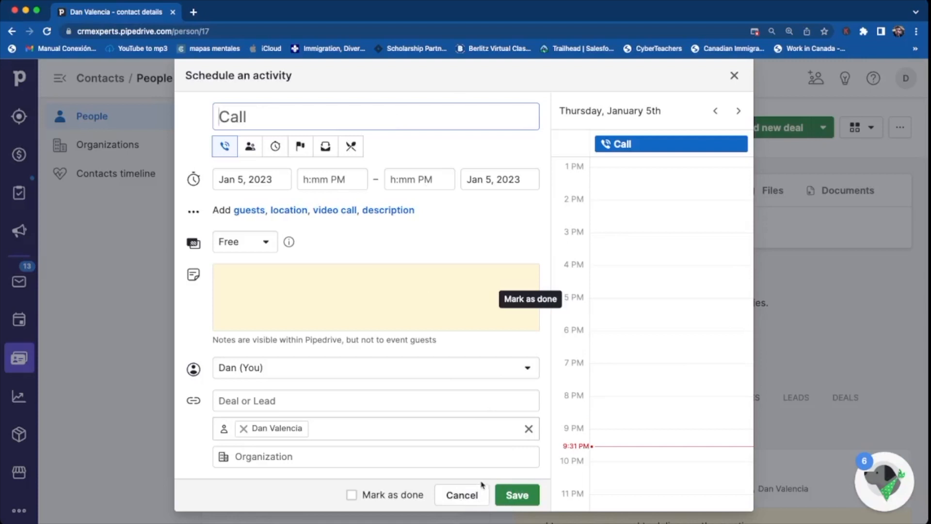
pyautogui.click(473, 493)
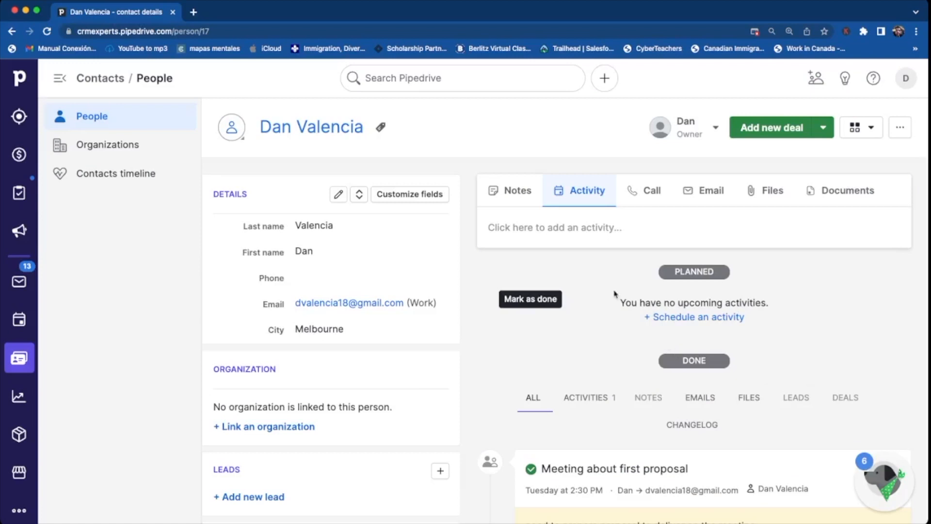
pyautogui.scroll(-1, 557, 365)
pyautogui.scroll(1, 556, 366)
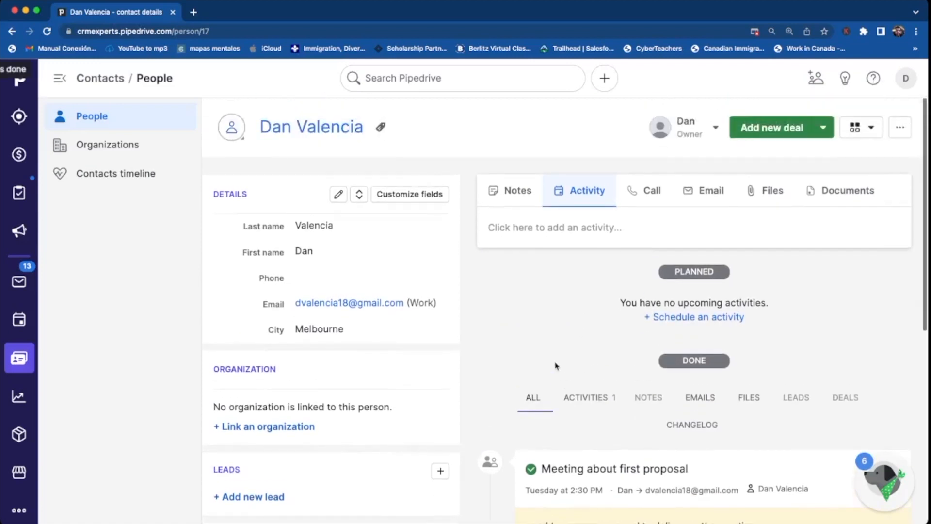
# Step: Save a note on the contact with their first name followed by "Likes Coffee from the shop in the smith Street." and dismiss the mobile app notice
pyautogui.click(515, 190)
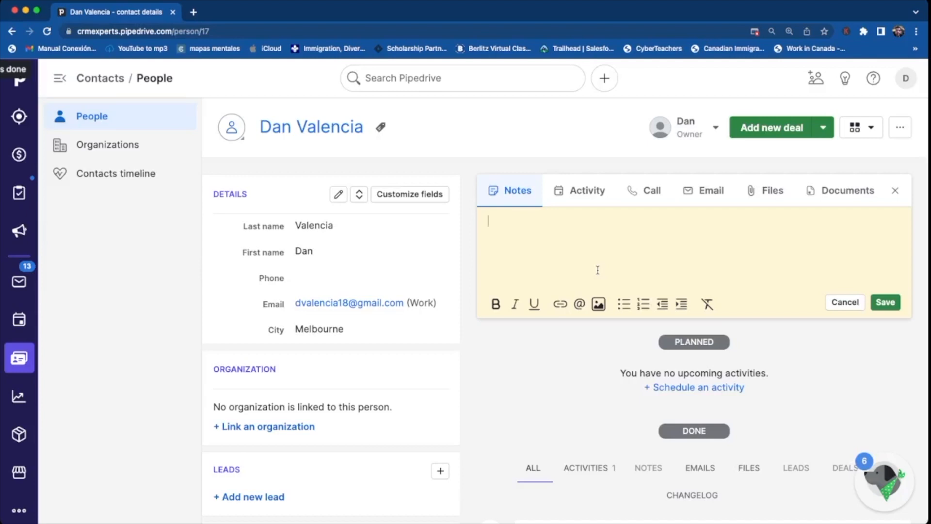
pyautogui.write('Dan Likes Coffee from the shop')
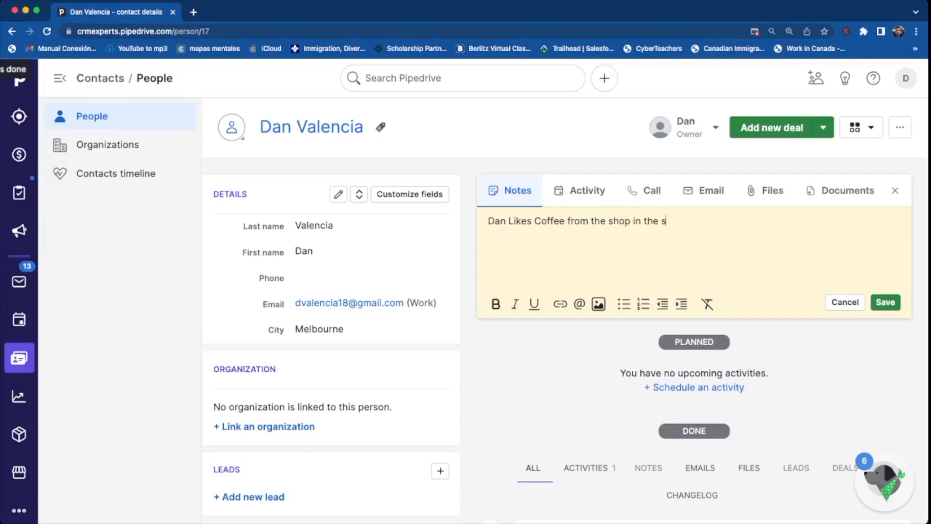
pyautogui.write('in the smith Stri')
pyautogui.write('et')
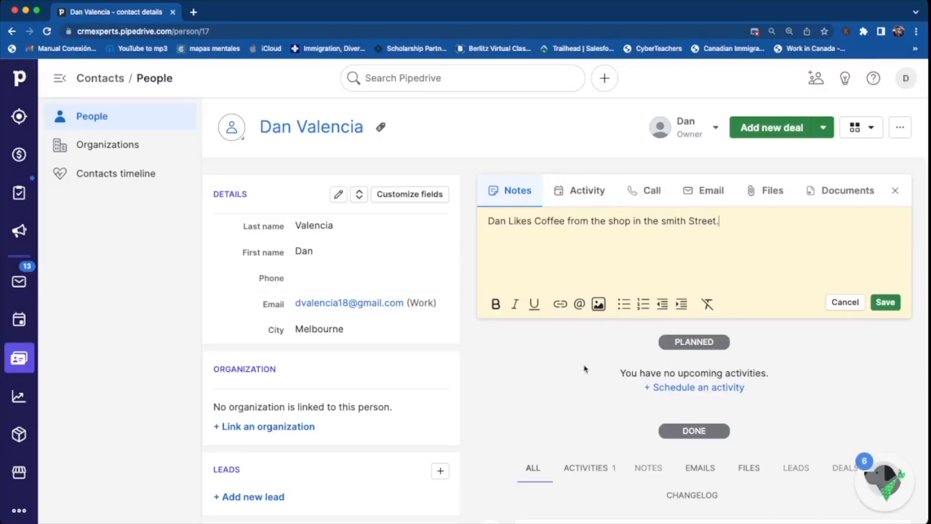
pyautogui.click(885, 301)
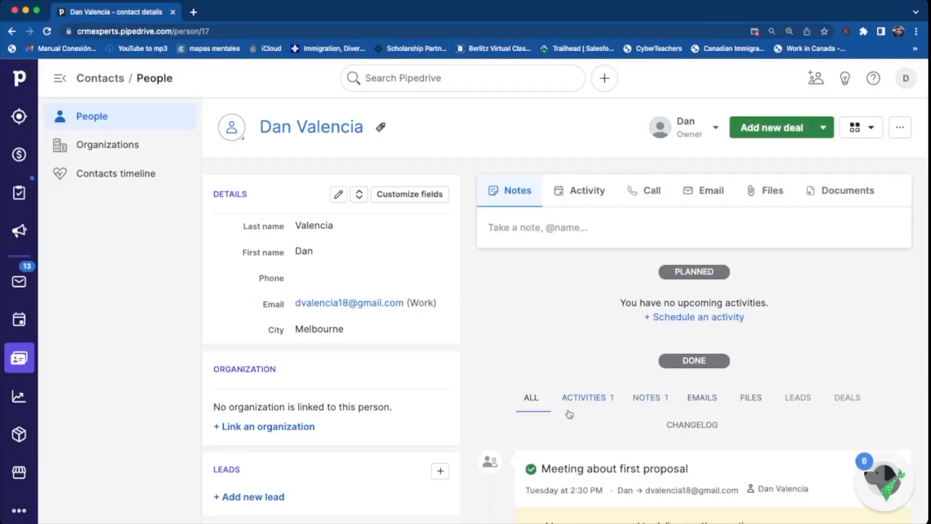
pyautogui.scroll(-5, 569, 414)
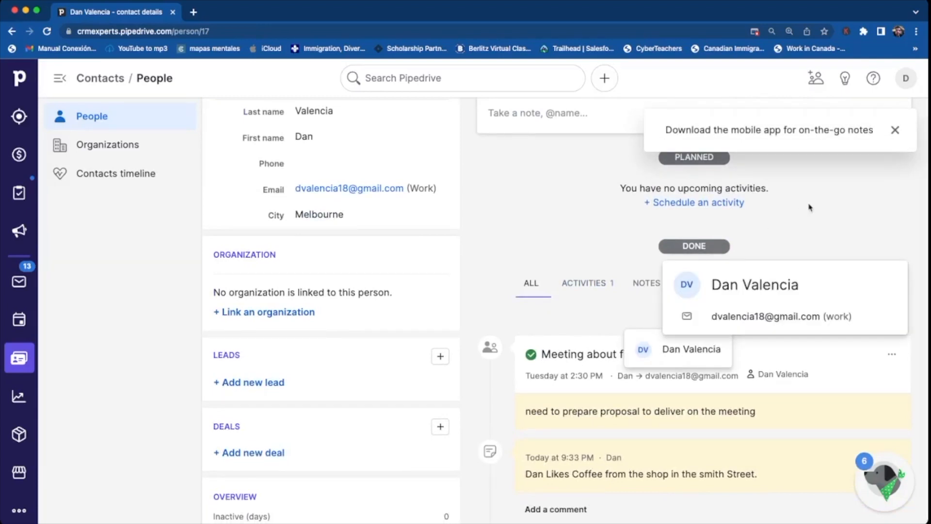
pyautogui.click(894, 130)
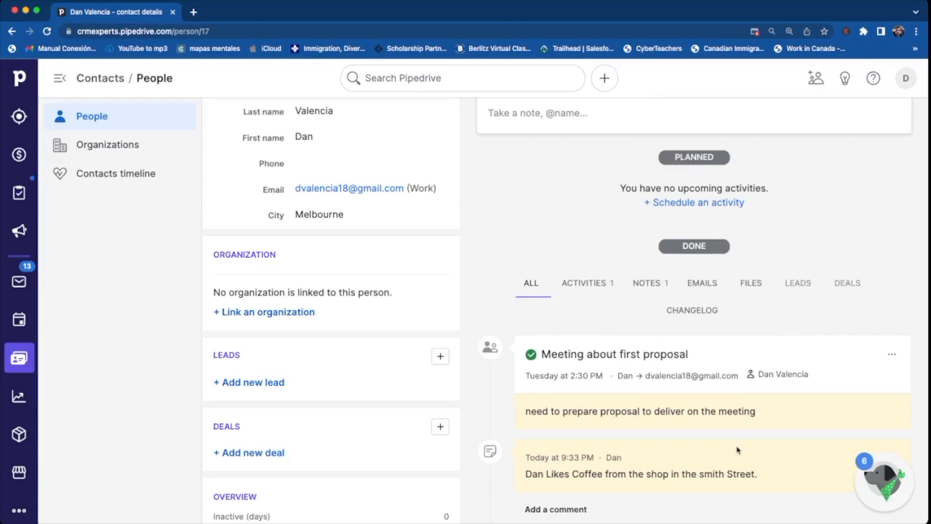
pyautogui.scroll(5, 737, 449)
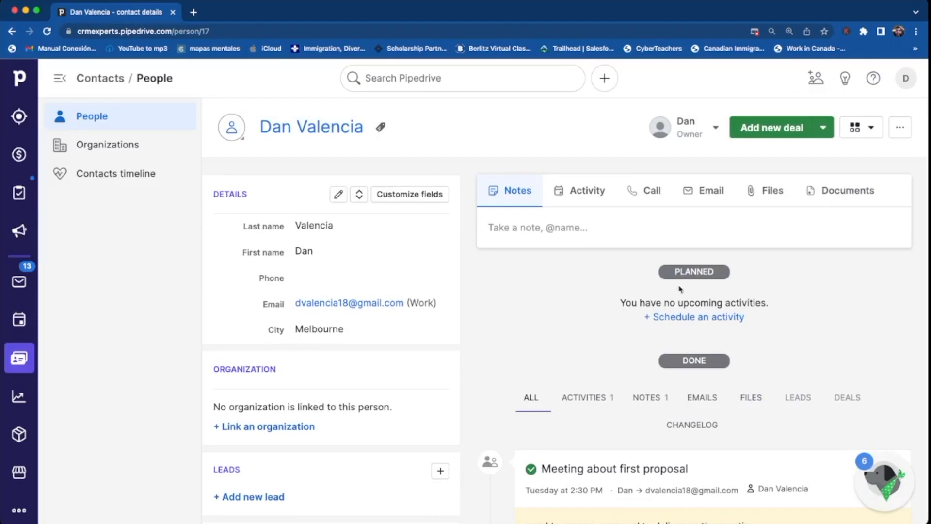
# Step: Review the contact's completed history by emails, notes and activities, and return to showing all entries
pyautogui.scroll(-1, 817, 393)
pyautogui.scroll(-5, 817, 393)
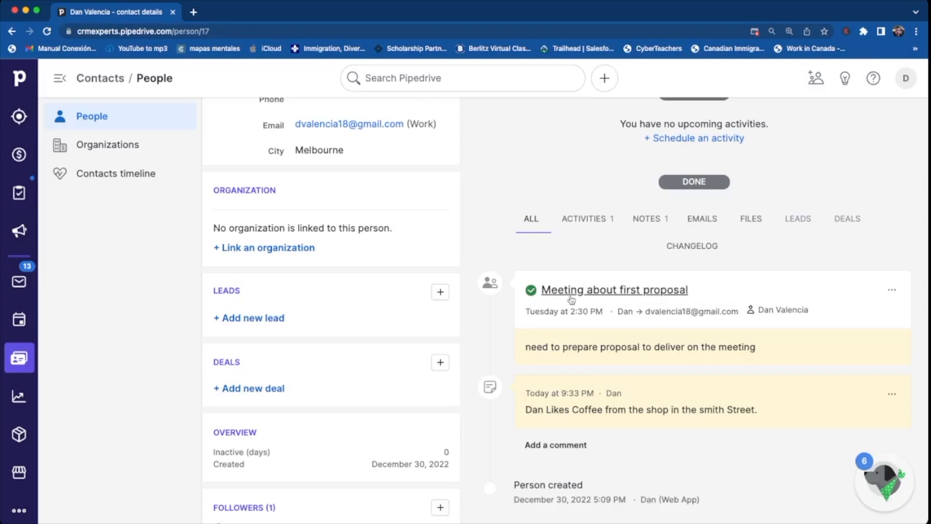
pyautogui.click(686, 224)
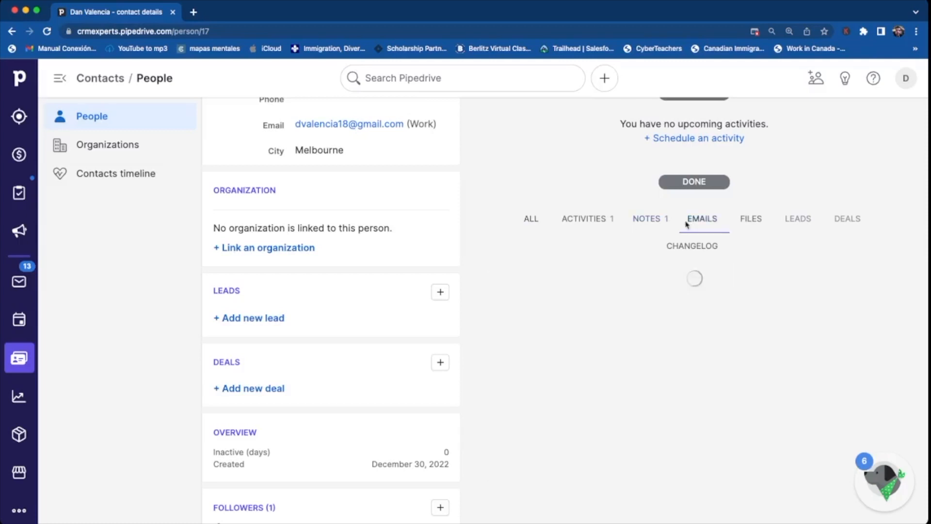
pyautogui.click(646, 221)
pyautogui.click(602, 222)
pyautogui.click(531, 219)
pyautogui.scroll(5, 650, 228)
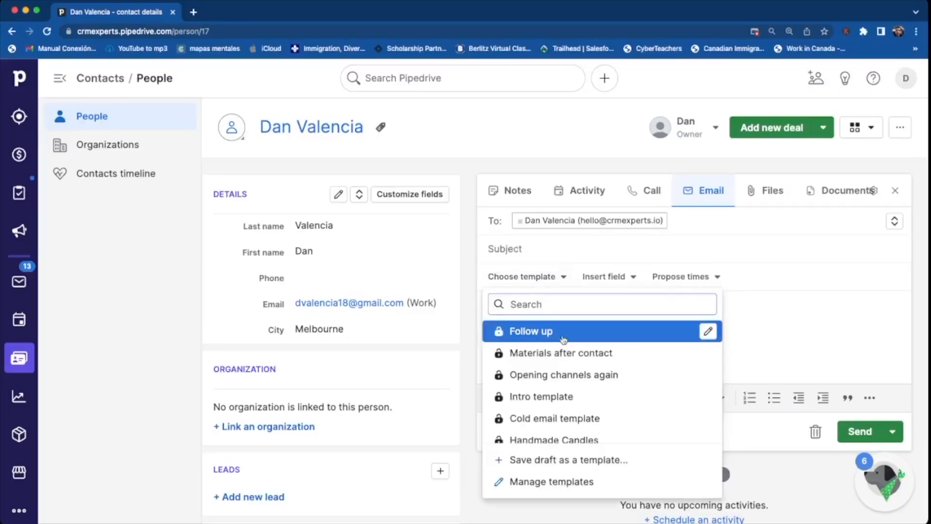
# Step: Leave the email to the contact without a template and give it the subject "Checking In"
pyautogui.click(730, 328)
pyautogui.click(616, 251)
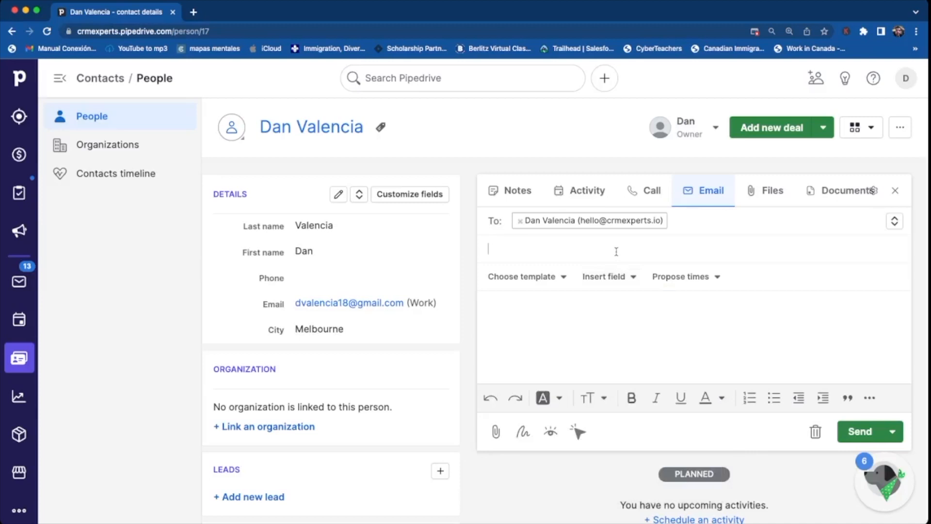
pyautogui.write('Ch')
pyautogui.write('hek')
pyautogui.write('ing')
pyautogui.write(' In')
pyautogui.press('Tab')
pyautogui.press('Tab')
pyautogui.press('Tab')
pyautogui.press('Tab')
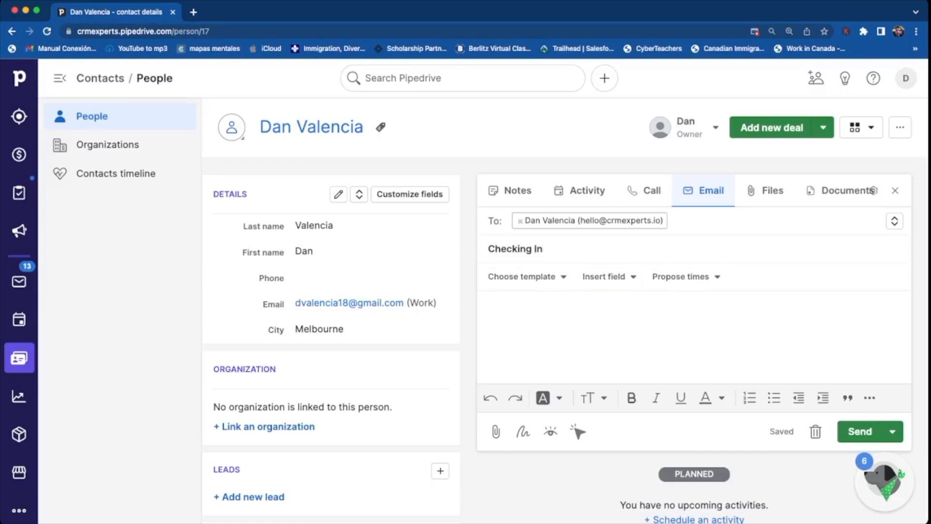
# Step: Send the email with a first-name greeting, "Hope you are doing well." and "Wondering when can you catch up for a quick coffee and talk about new products."
pyautogui.write('Hi Dan, H')
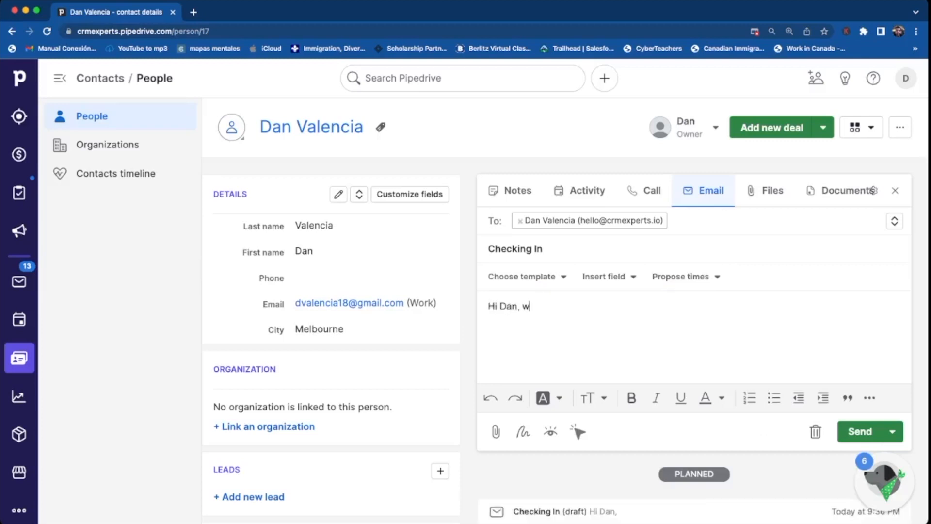
pyautogui.write('ope you are doing we')
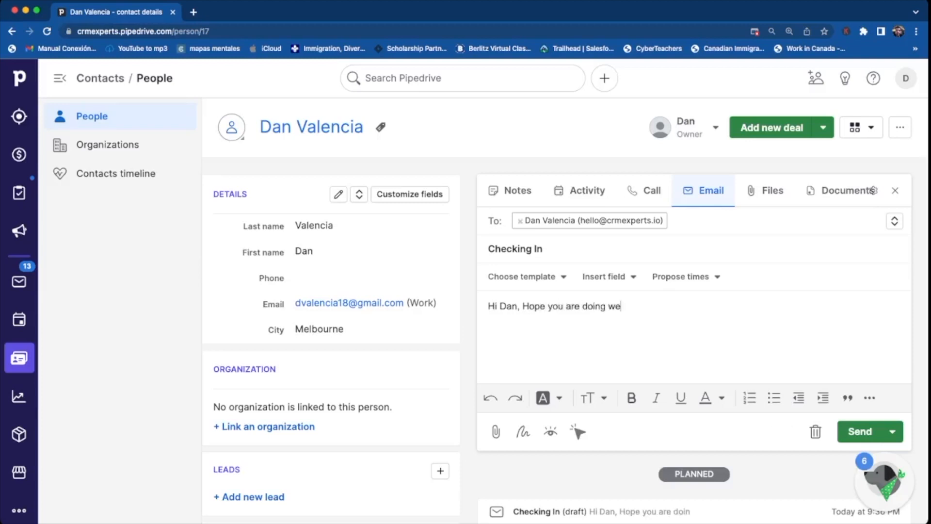
pyautogui.write('ll.  Wondering when y')
pyautogui.press('BackSpace')
pyautogui.write('ca')
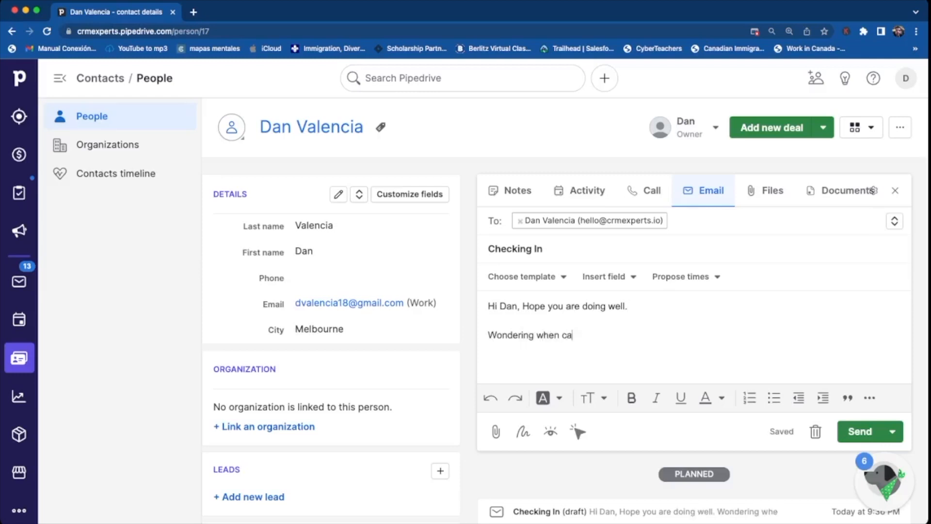
pyautogui.write('n you catch')
pyautogui.press('BackSpace')
pyautogui.write('ch up for a d')
pyautogui.write('uick coffee an')
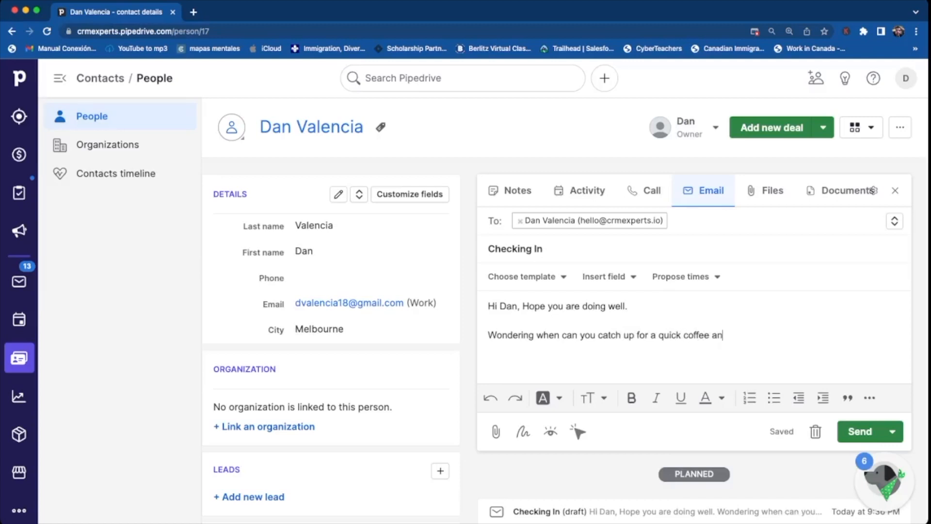
pyautogui.write('d talk aboiu')
pyautogui.write('ur')
pyautogui.write('new products.')
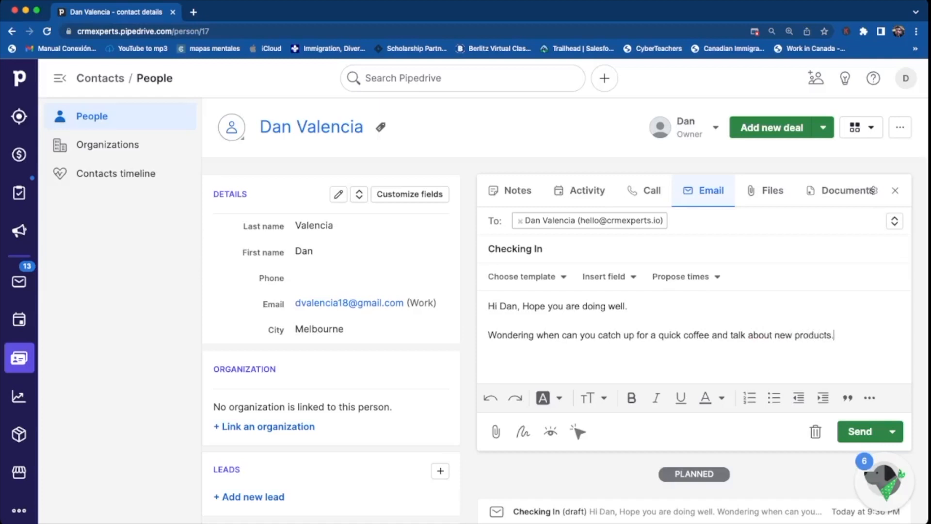
pyautogui.click(859, 432)
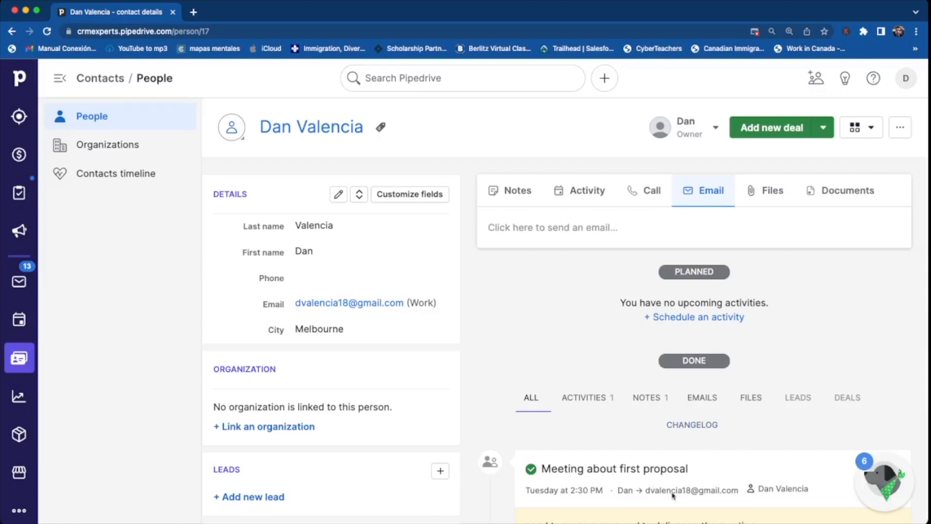
# Step: Filter the contact's history to emails and check the sent "Checking In" message
pyautogui.scroll(-3, 635, 371)
pyautogui.click(699, 271)
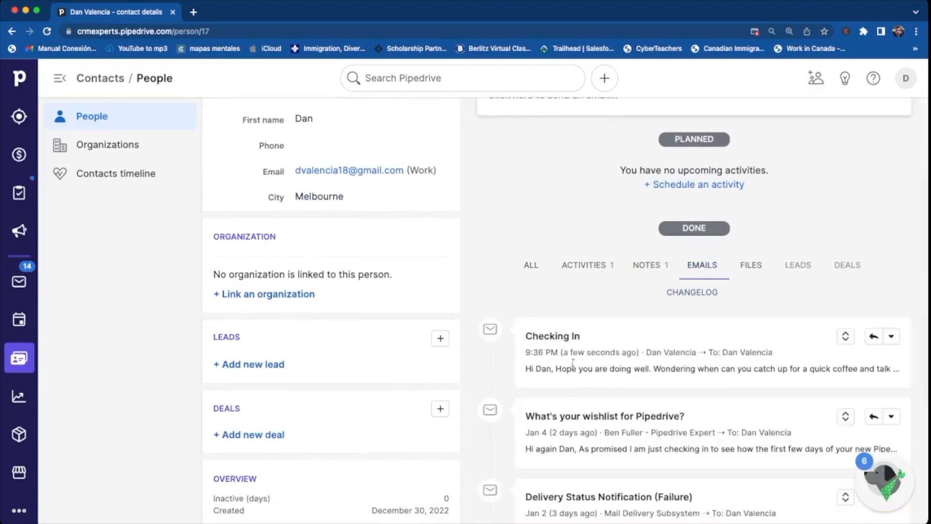
pyautogui.scroll(3, 559, 371)
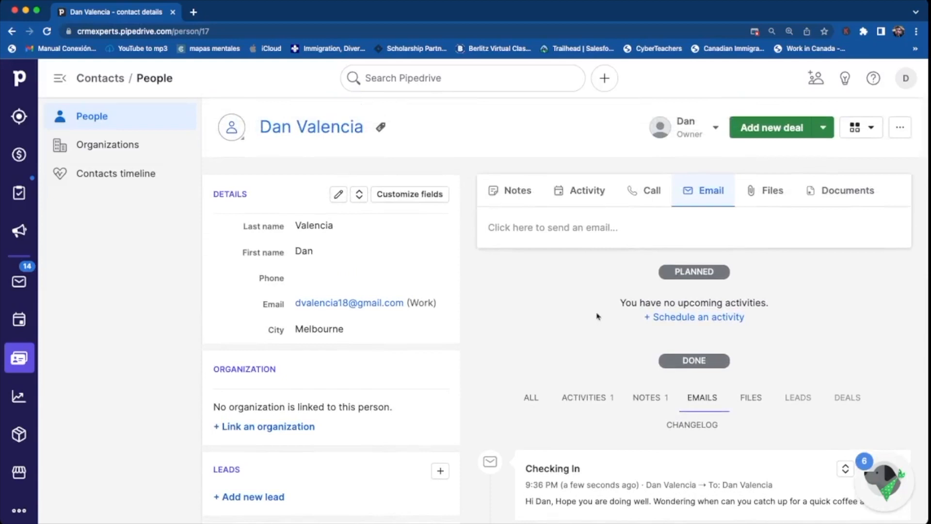
# Step: Leave the new email unwritten and open the file upload area of the contact's record
pyautogui.click(779, 230)
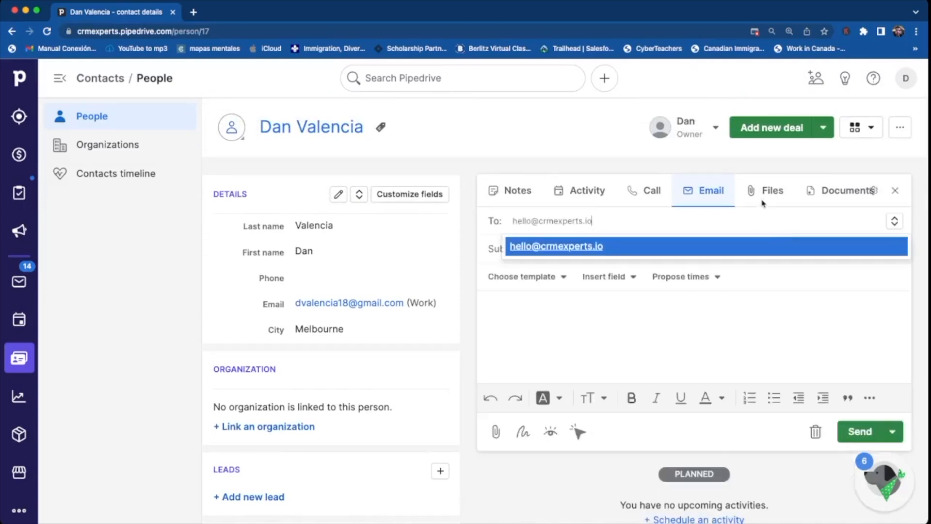
pyautogui.click(763, 190)
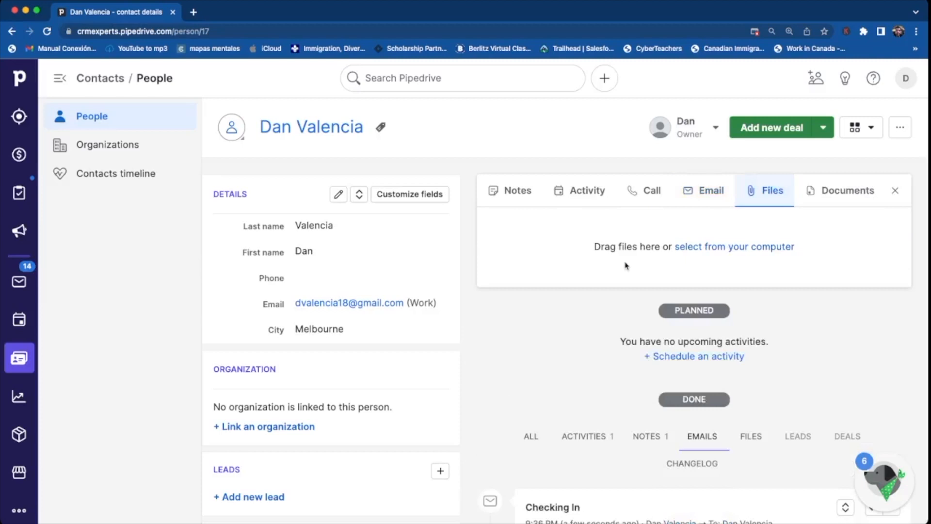